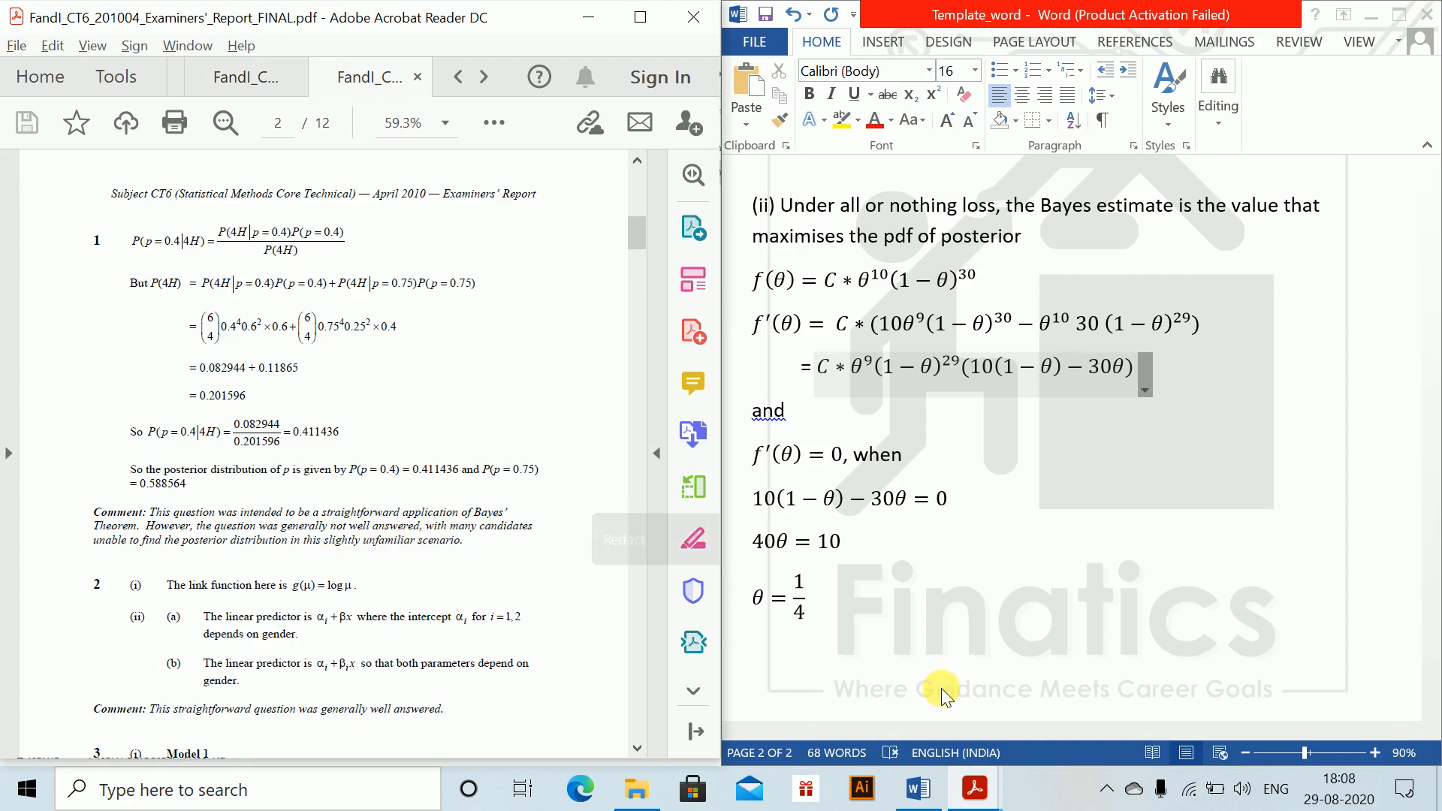
# Step: Start a new page after the θ = 1/4 result and add the line "Question 3." at its beginning
pyautogui.click(813, 648)
pyautogui.hotkey('ctrl', 'Return')
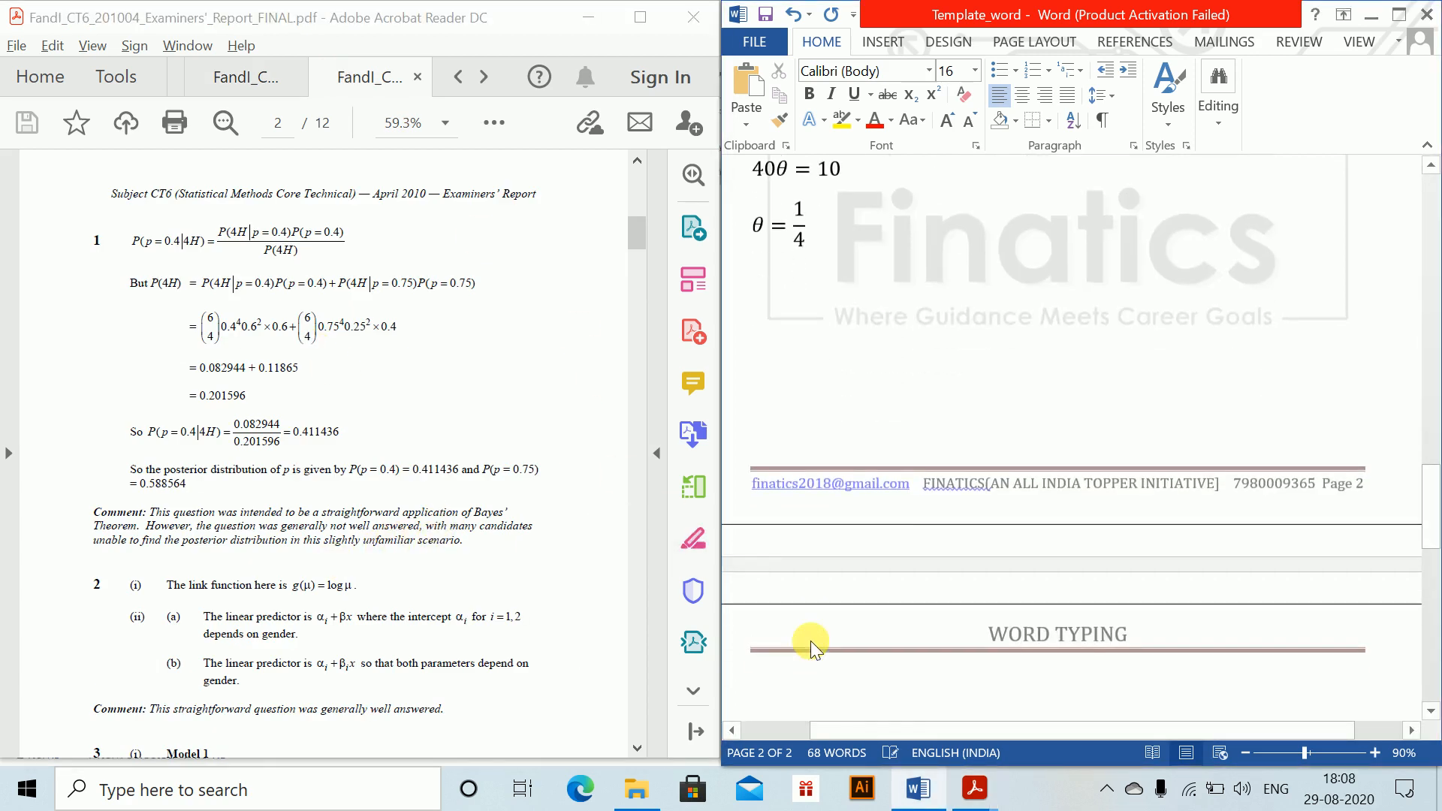
pyautogui.moveTo(1432, 518); pyautogui.dragTo(1432, 566)
pyautogui.write('Question 3.')
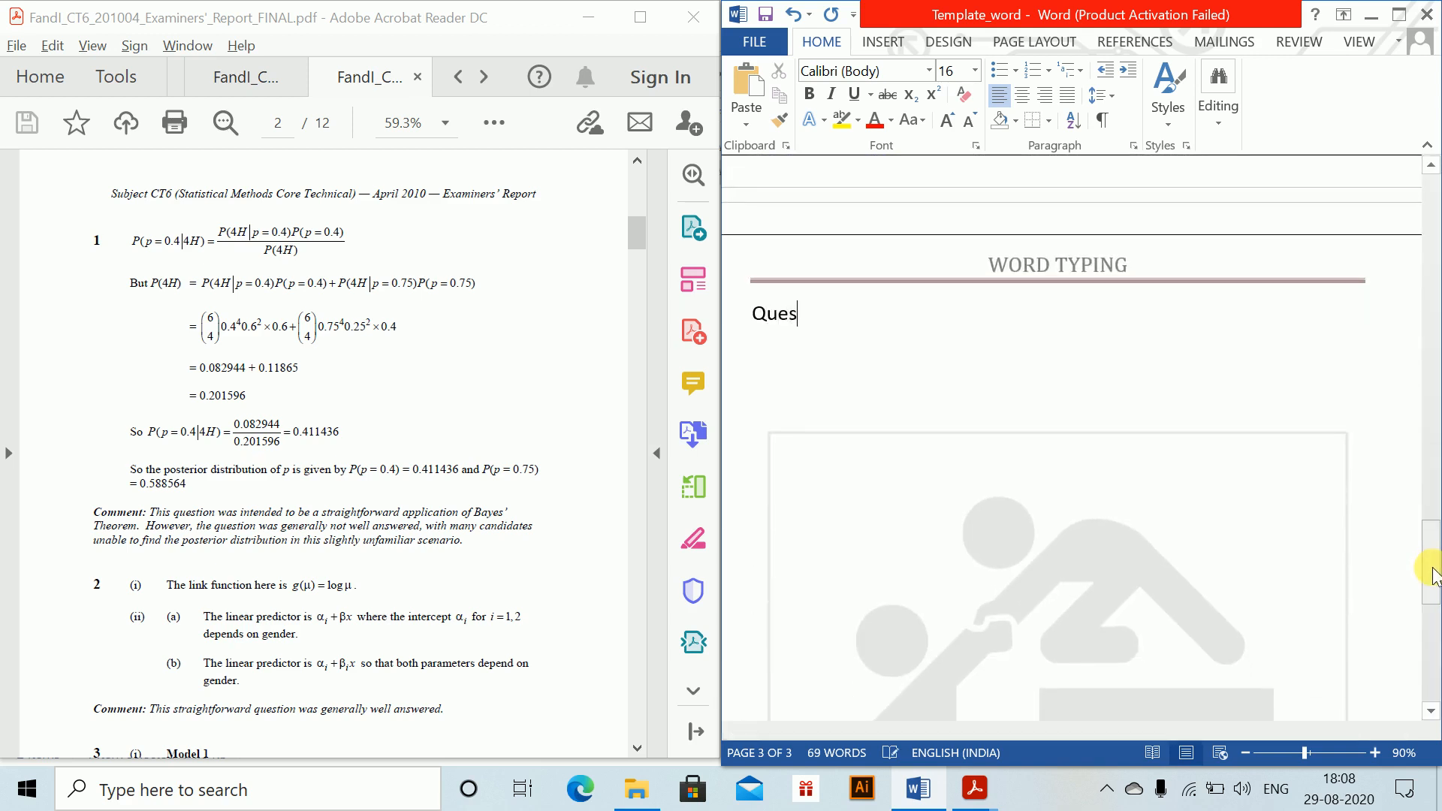
pyautogui.press('Return')
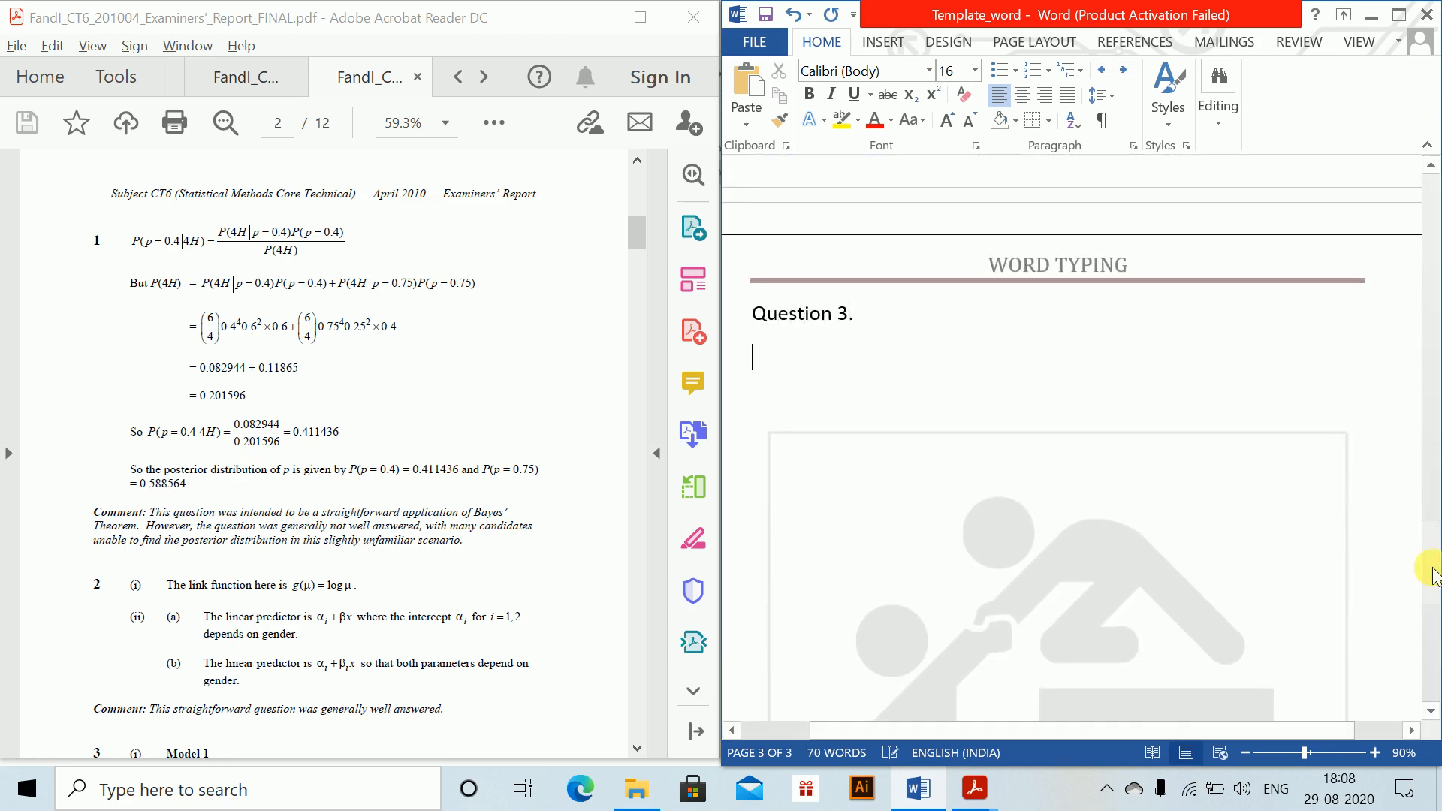
# Step: Insert an equation below the Question 3 line and enter its left-hand side, P(p = 0.4|4H) =
pyautogui.hotkey('alt', '=')
pyautogui.write('P')
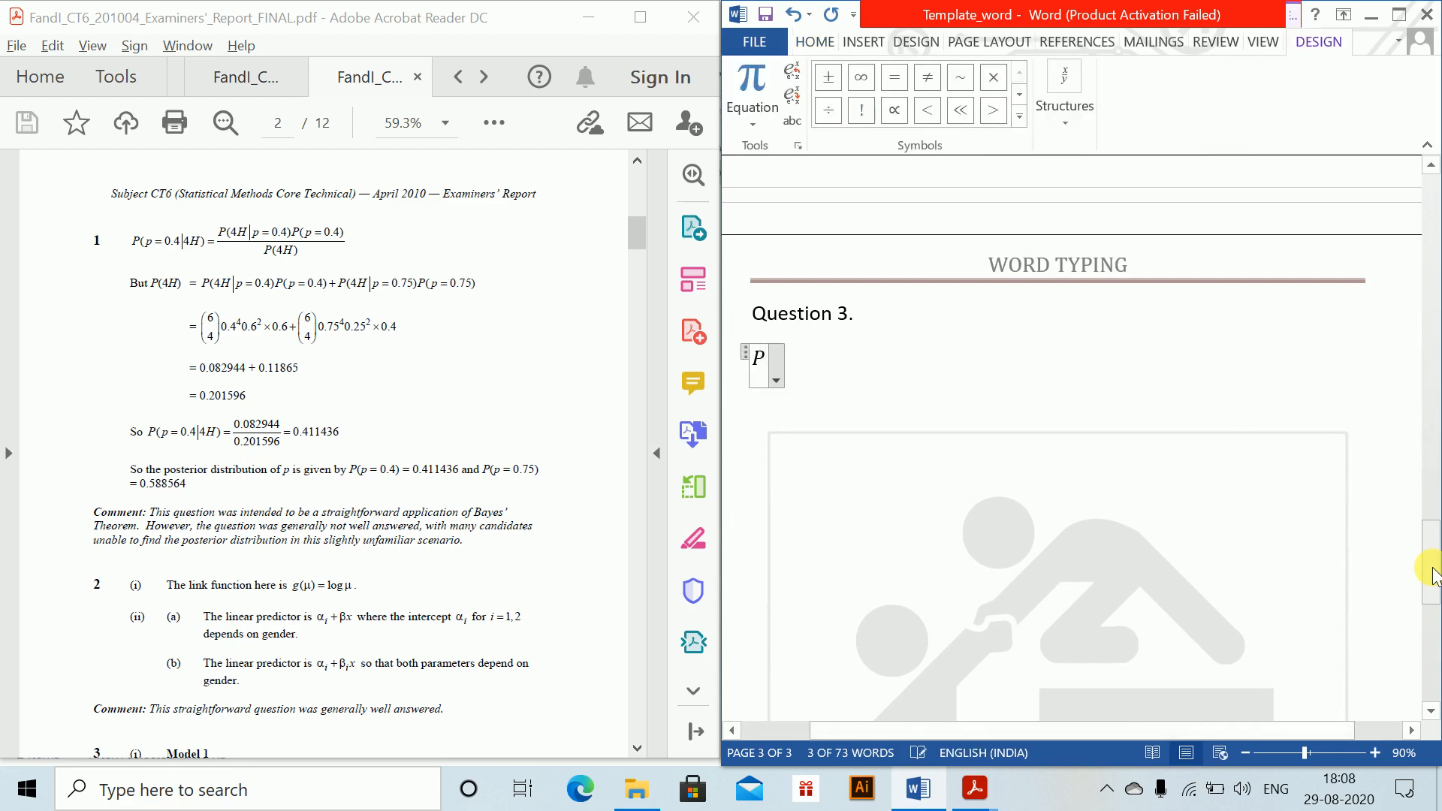
pyautogui.write('(p = 0.4')
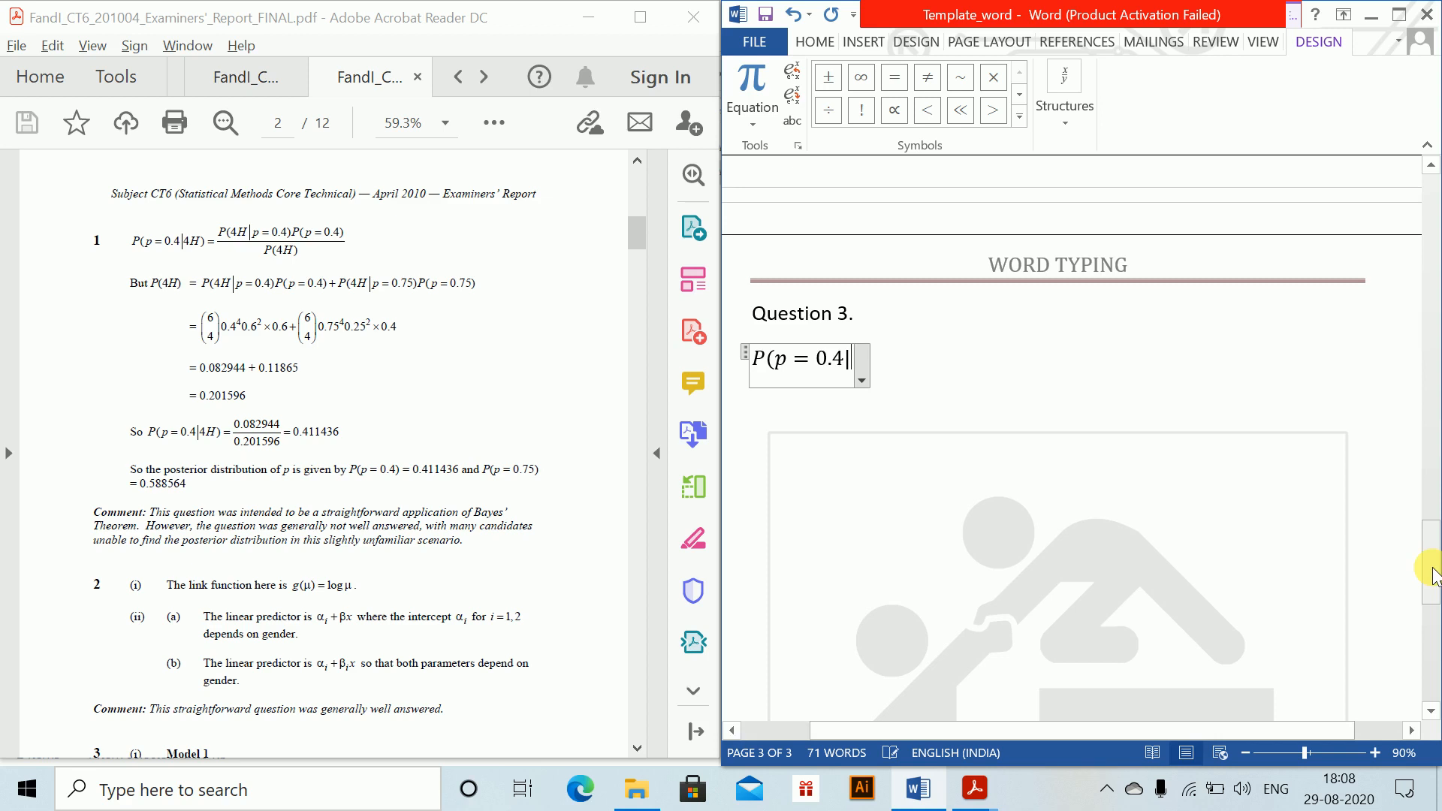
pyautogui.write('|4')
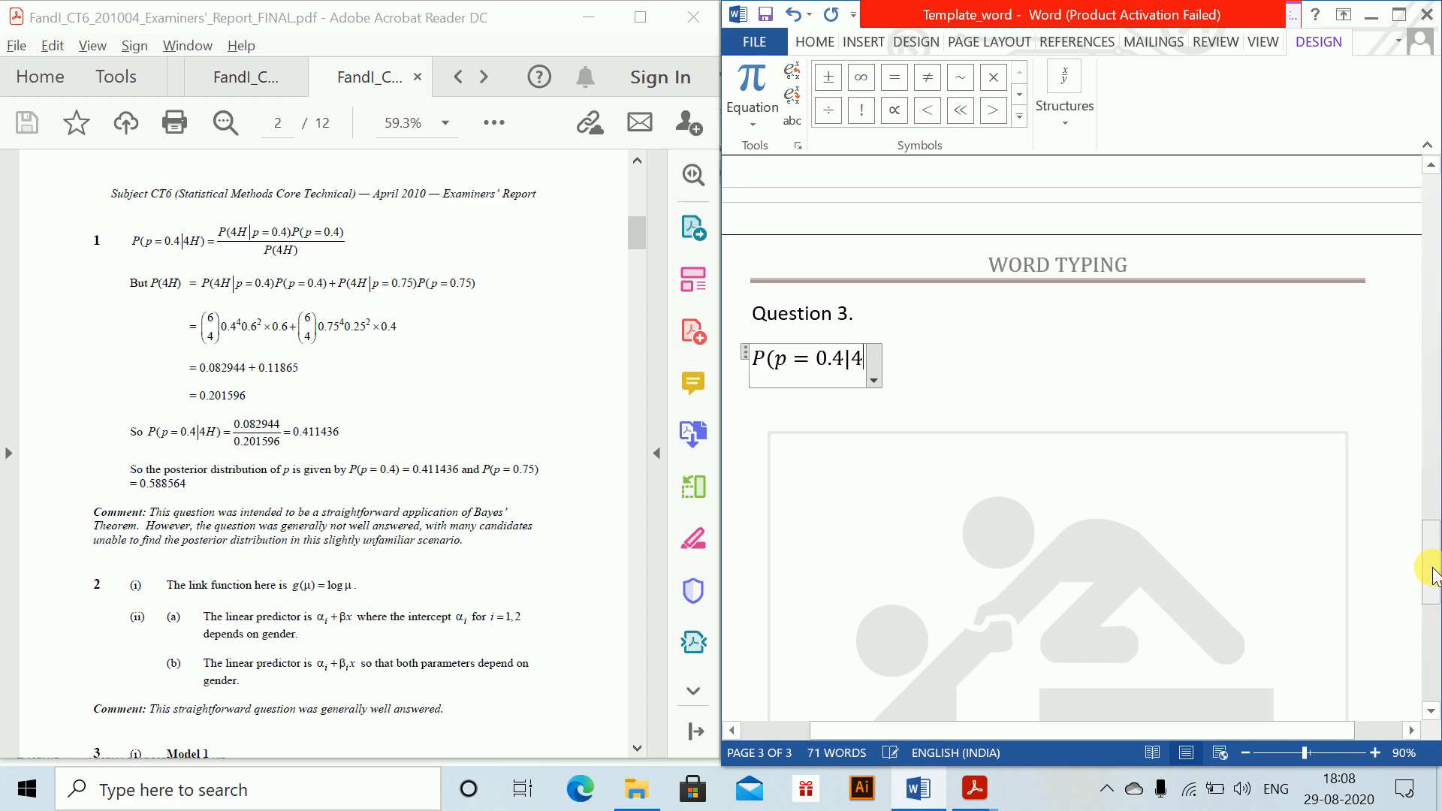
pyautogui.write('H) = ')
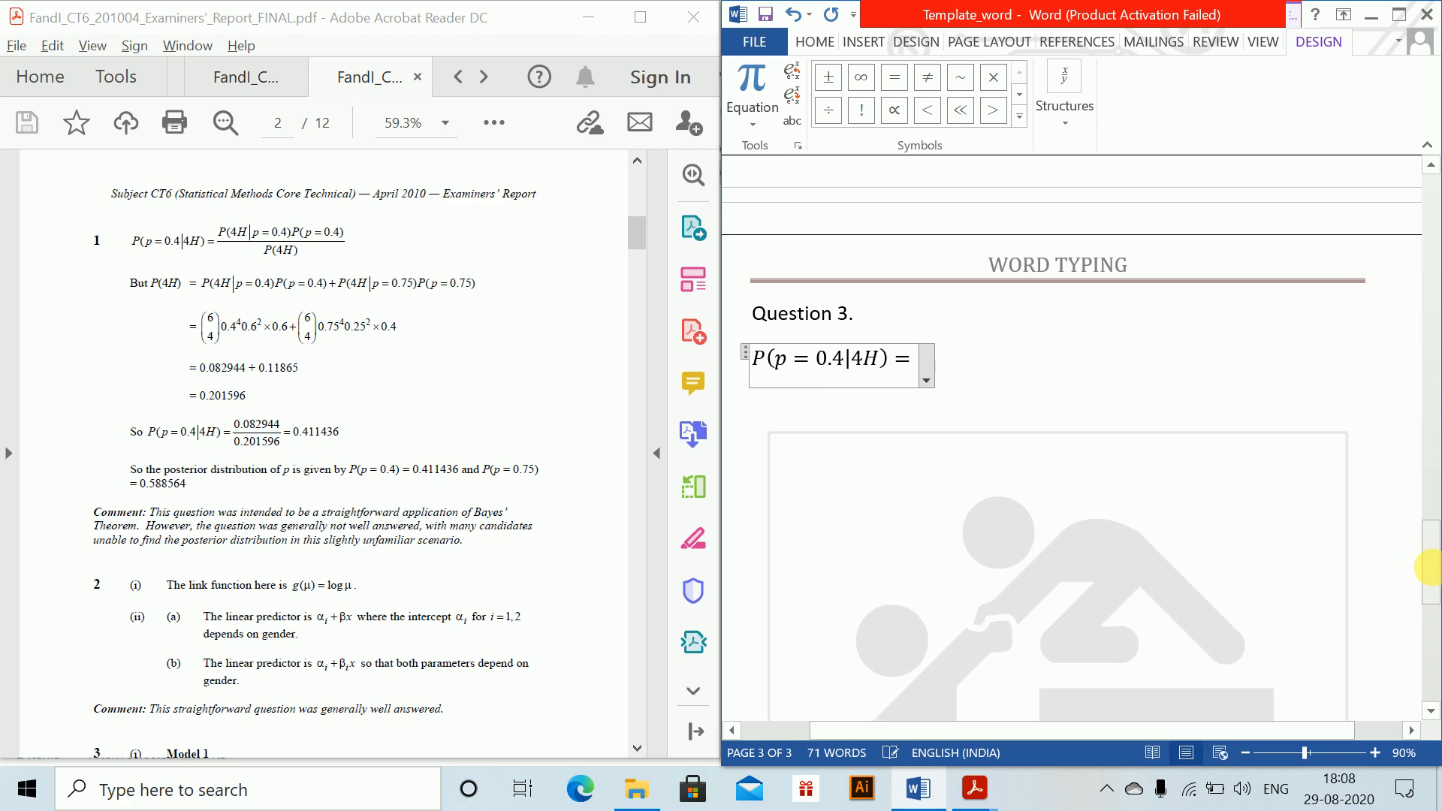
pyautogui.write('P(')
pyautogui.write('4H|')
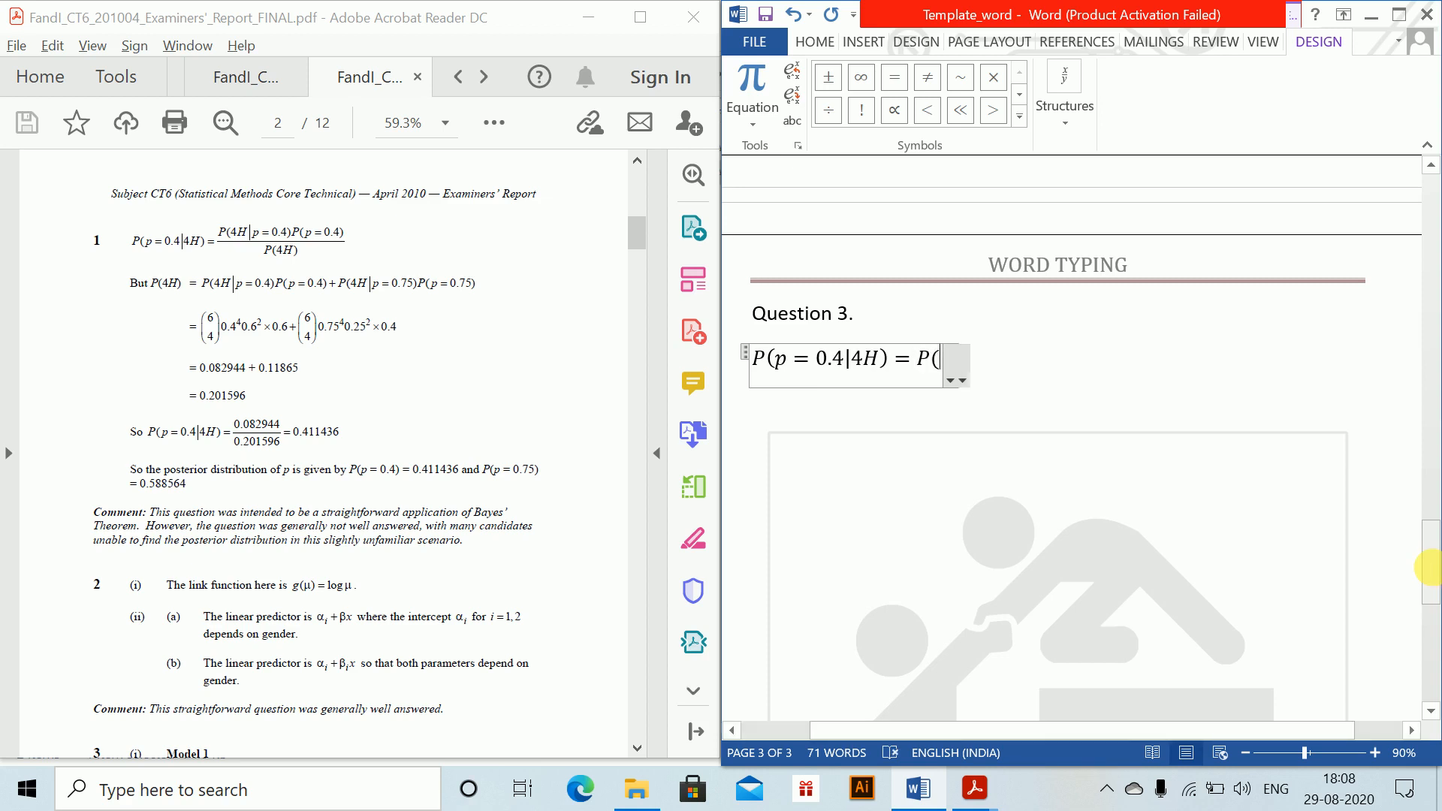
pyautogui.write('p = 0.4')
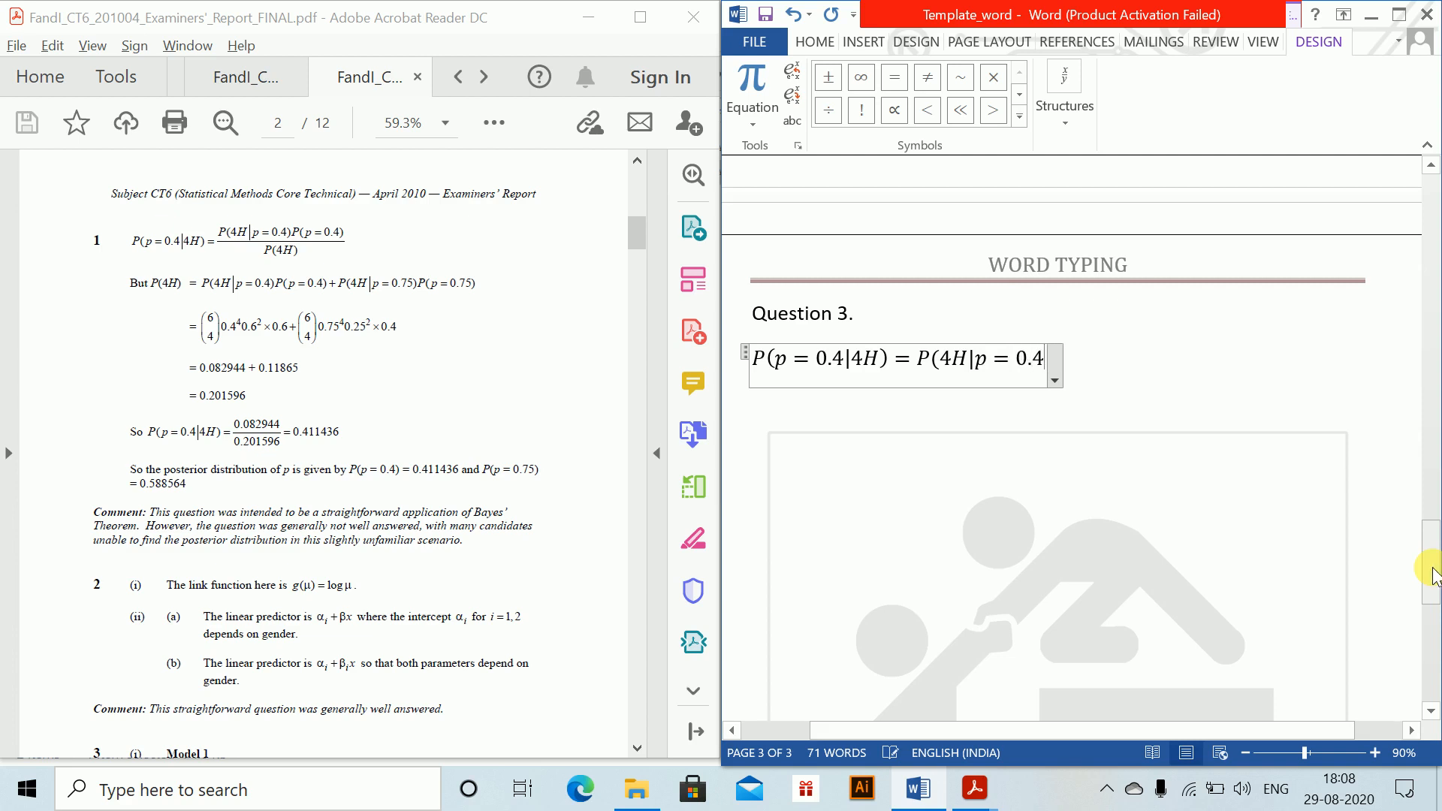
pyautogui.write(')P')
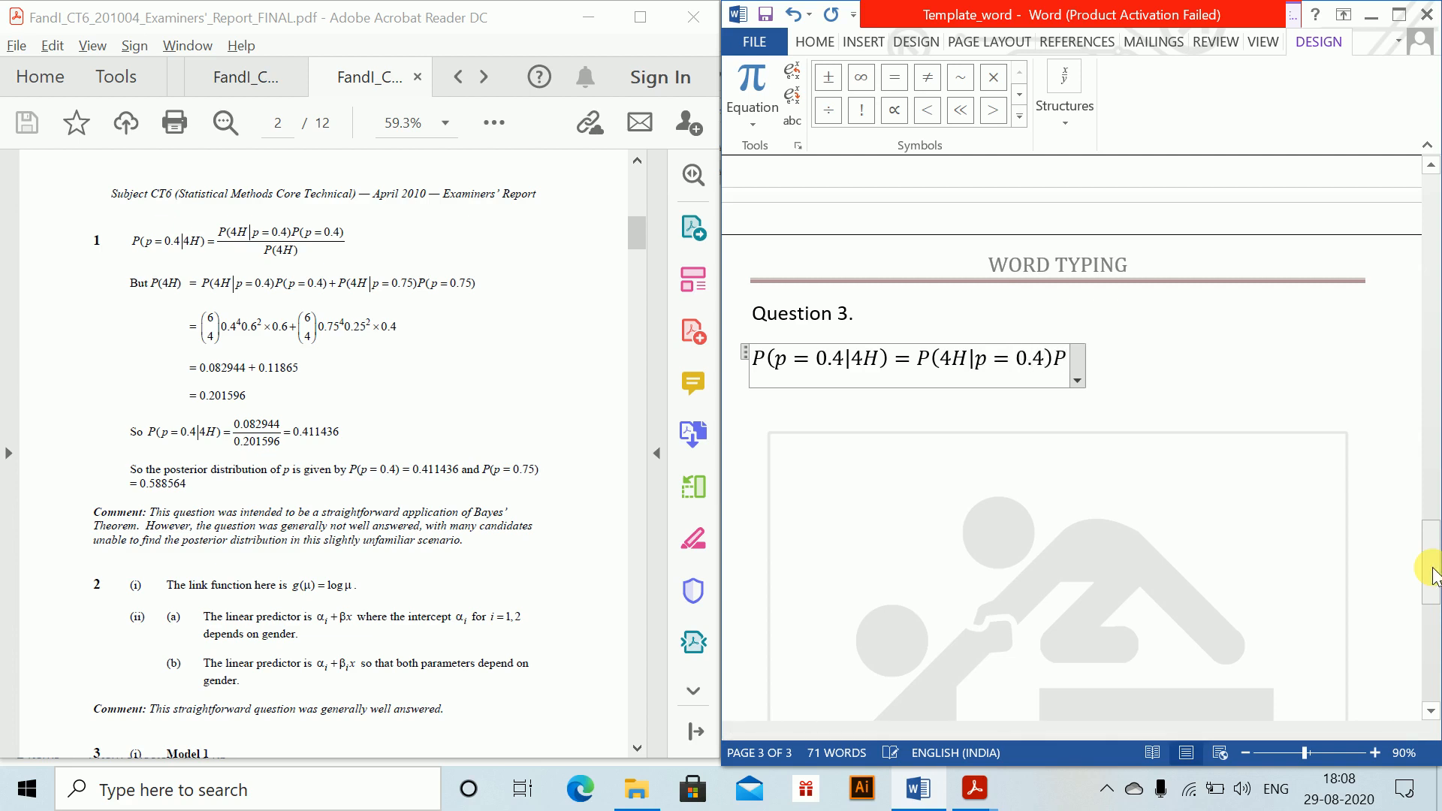
pyautogui.write('(p = 0.')
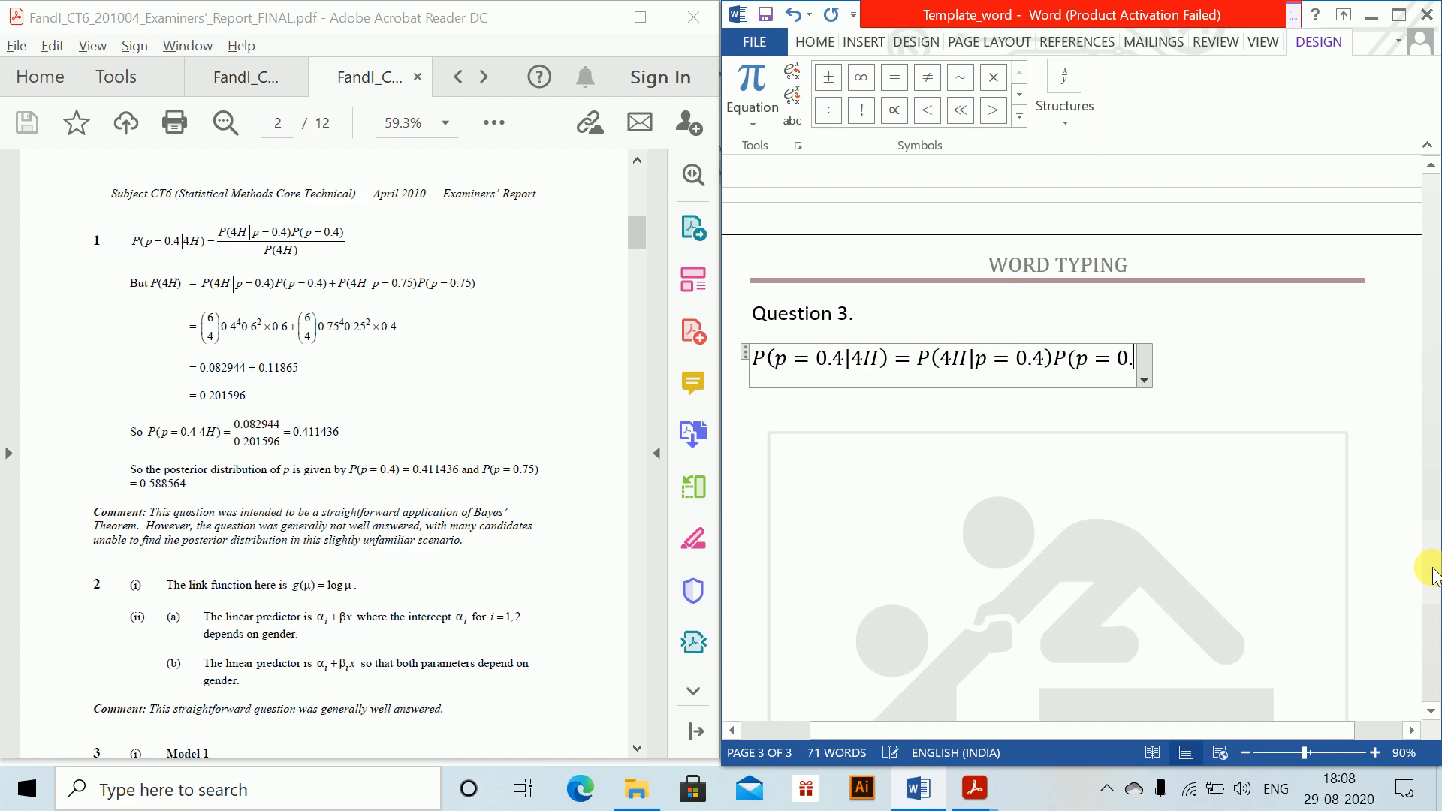
pyautogui.write('4)/')
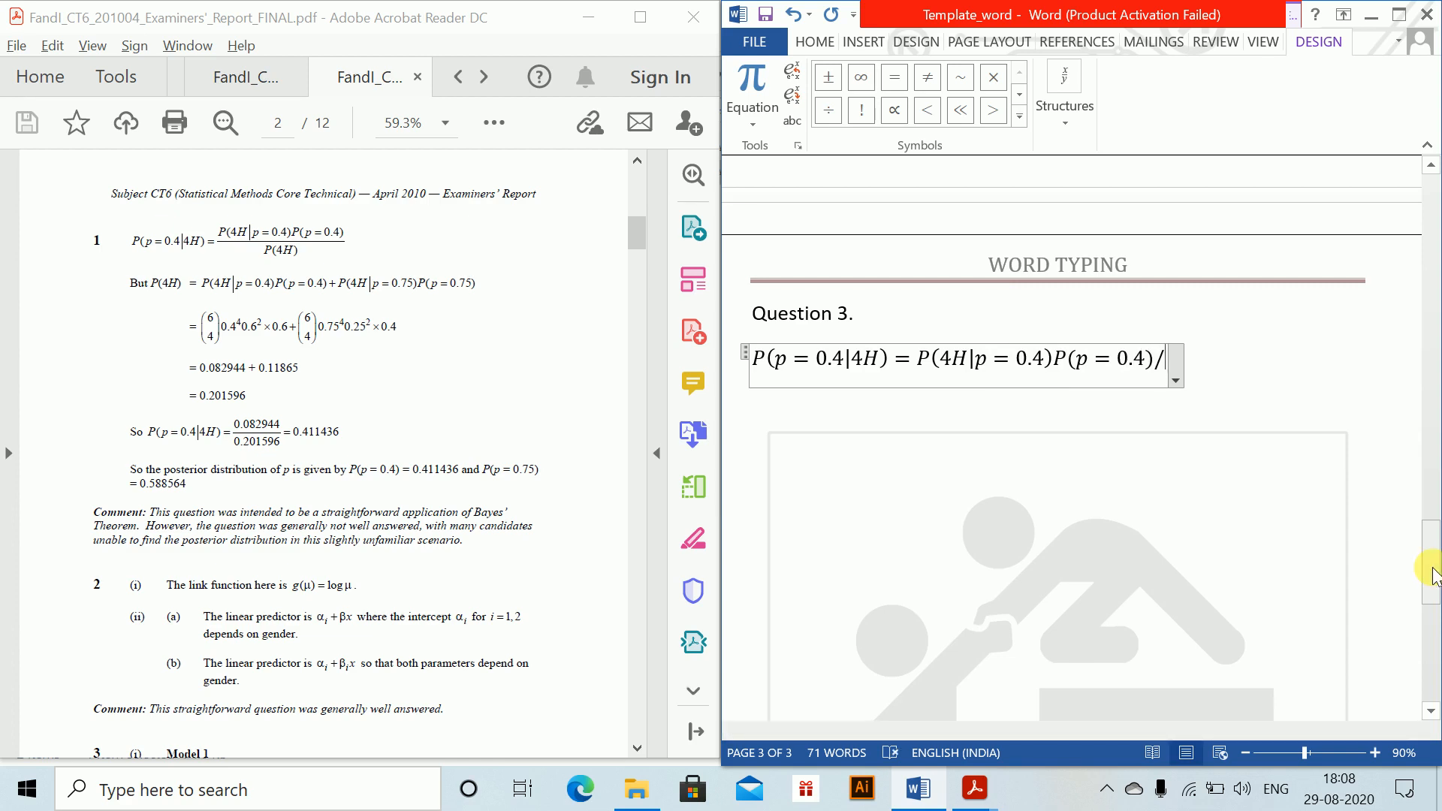
pyautogui.write('P(4')
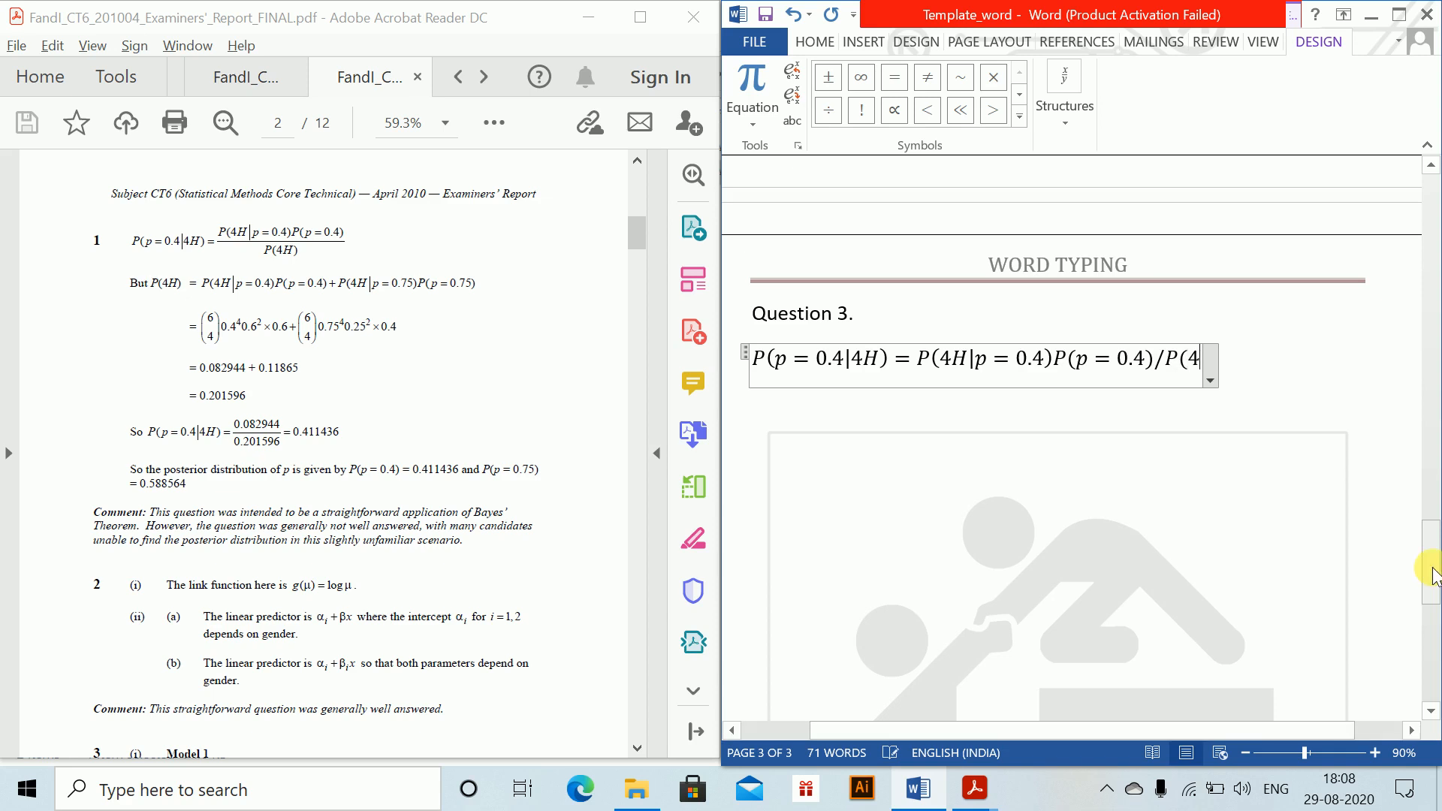
pyautogui.write('H)')
# Step: Complete the equation with the fraction P(4H|p = 0.4)P(p = 0.4) over P(4H), and leave the equation
pyautogui.press('space')
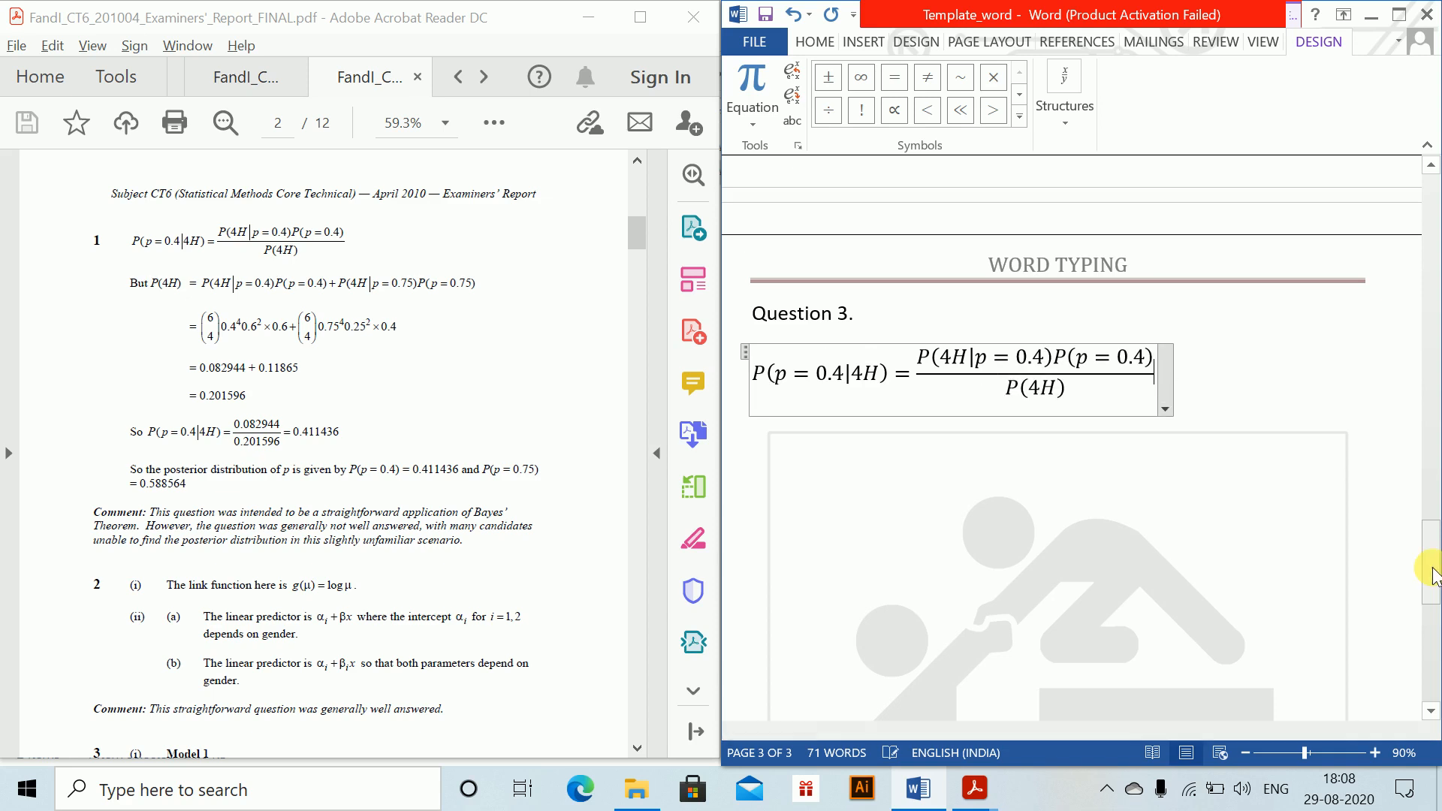
pyautogui.press('Down')
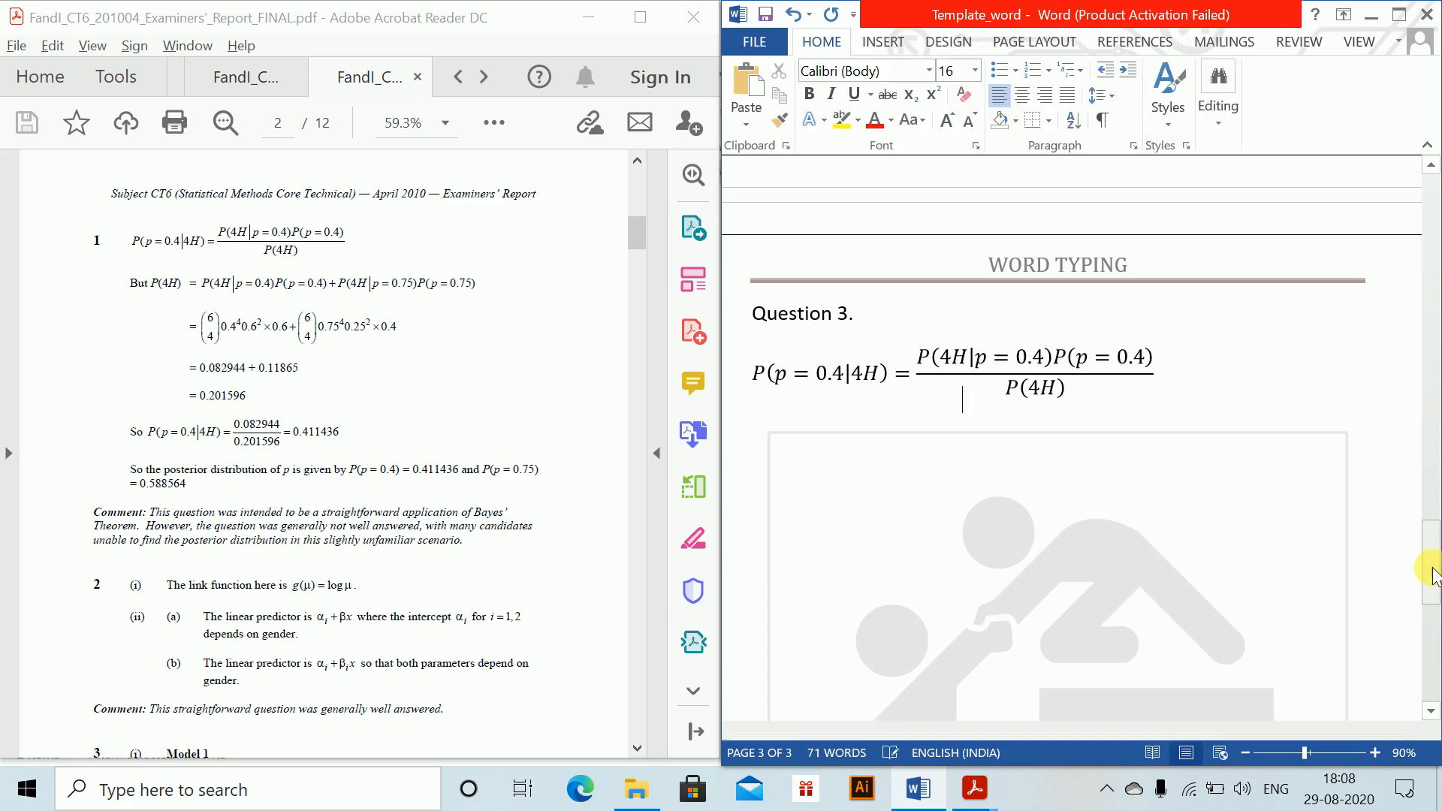
# Step: Below the fraction, write "But" followed by an inline equation reading P(4H) = P($H|p = 0.4)P(p = 0.4)
pyautogui.write('But')
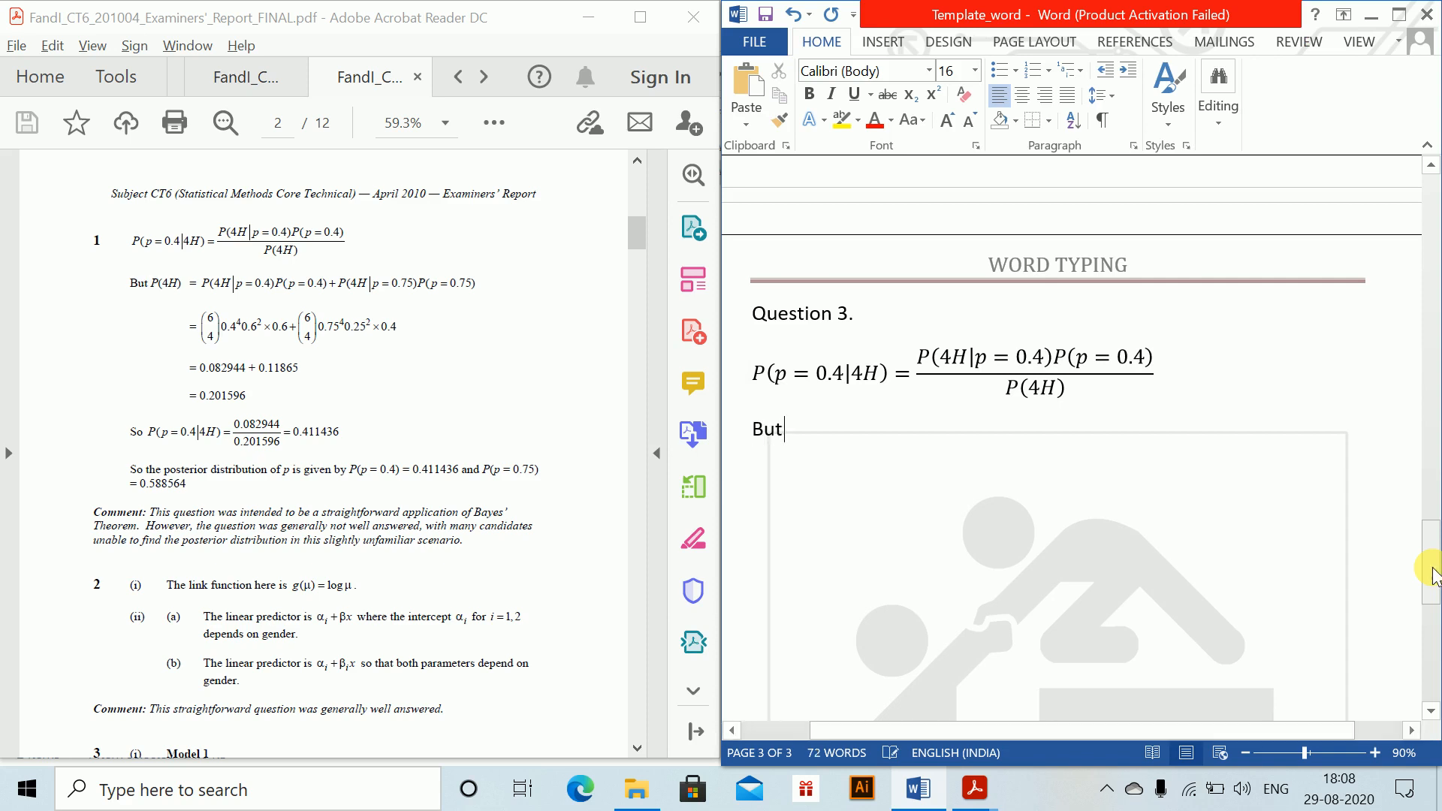
pyautogui.hotkey('alt', '=')
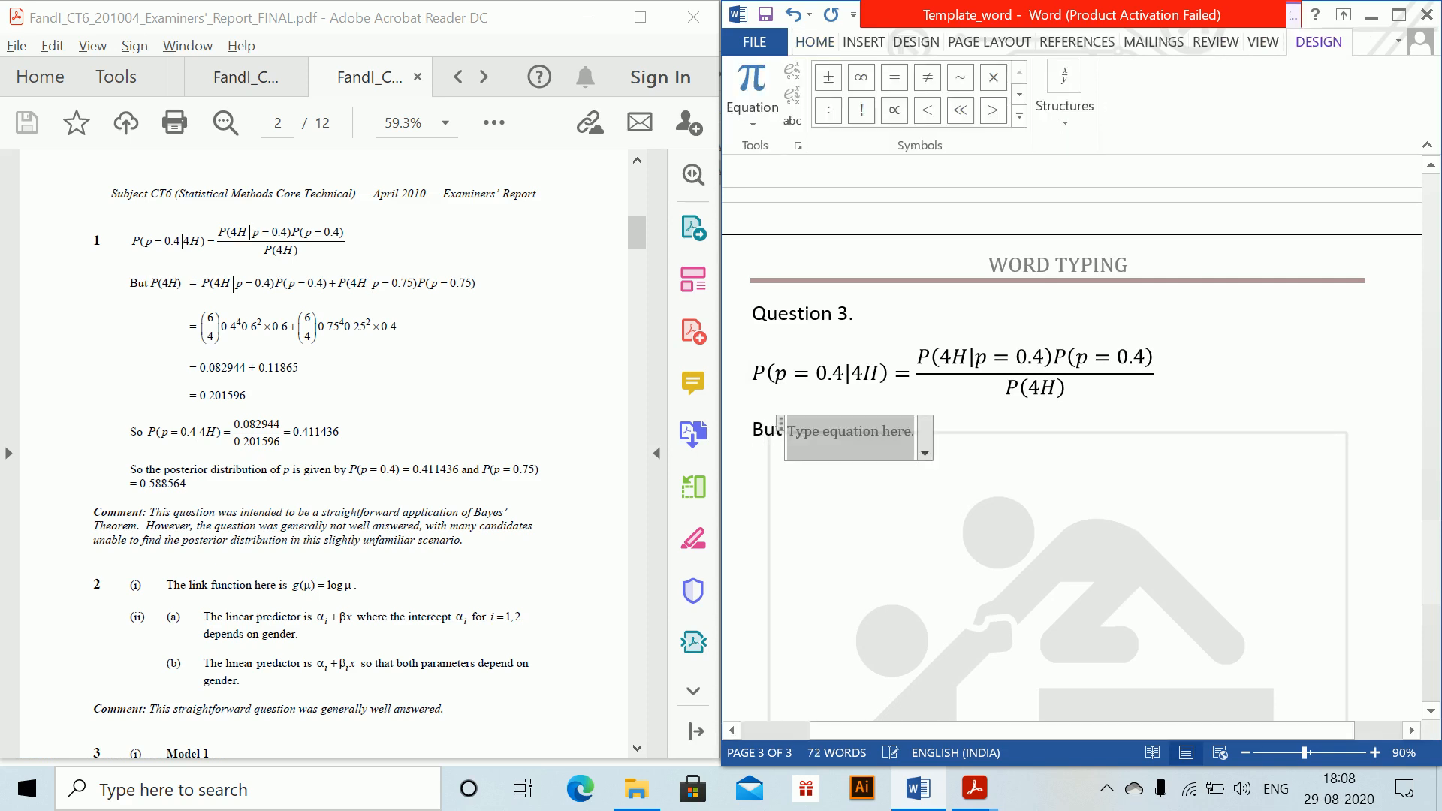
pyautogui.write('P(4H) = ')
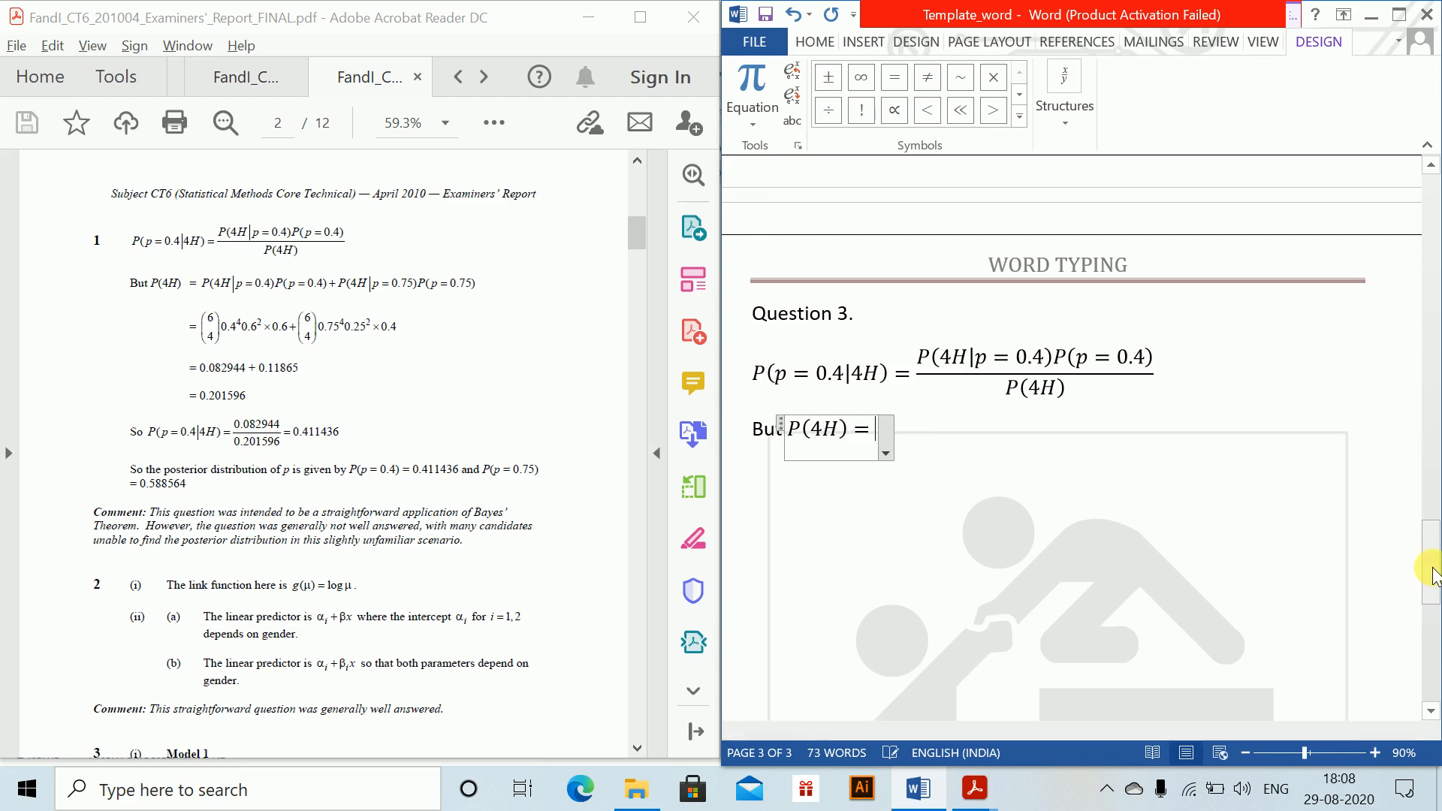
pyautogui.write('P(')
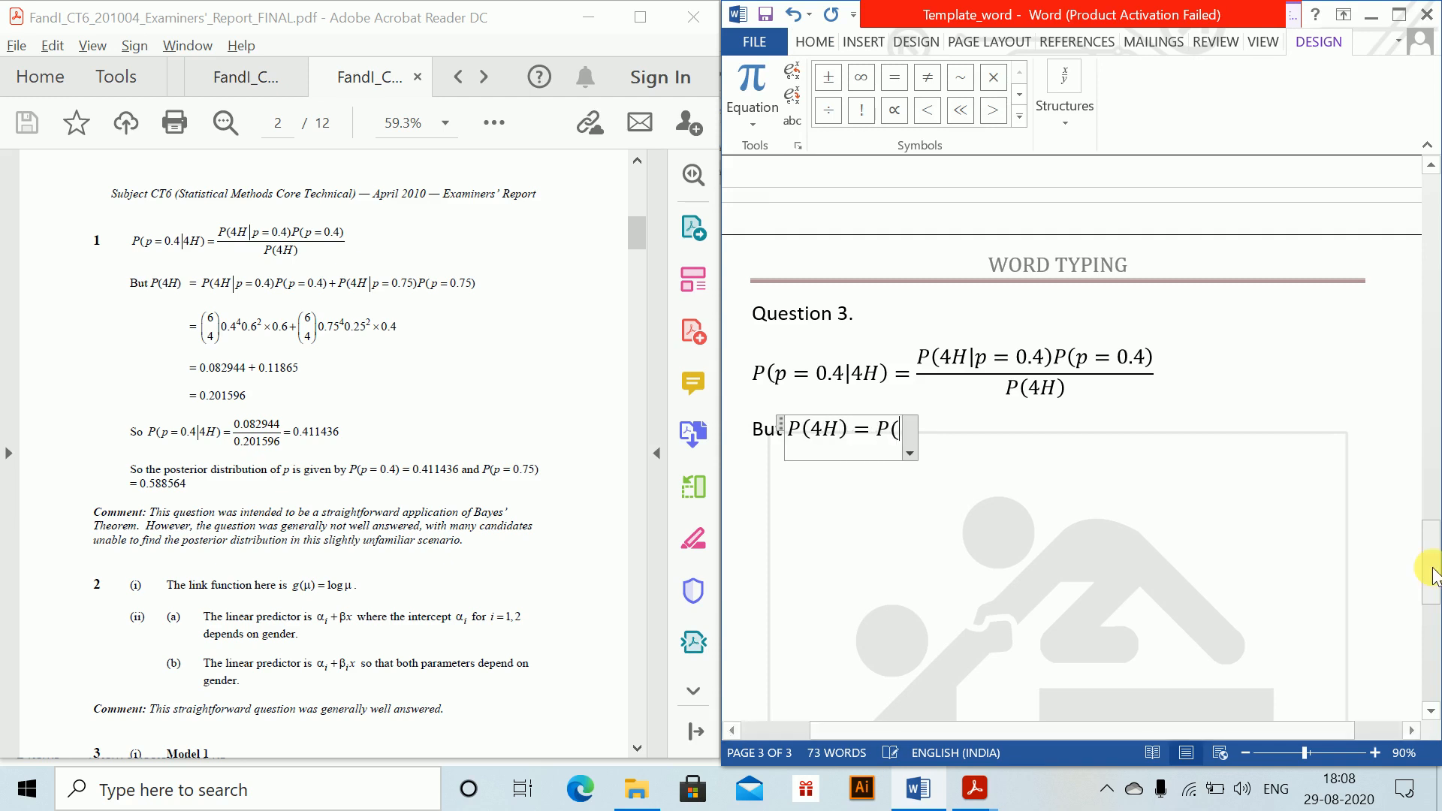
pyautogui.write('$H|')
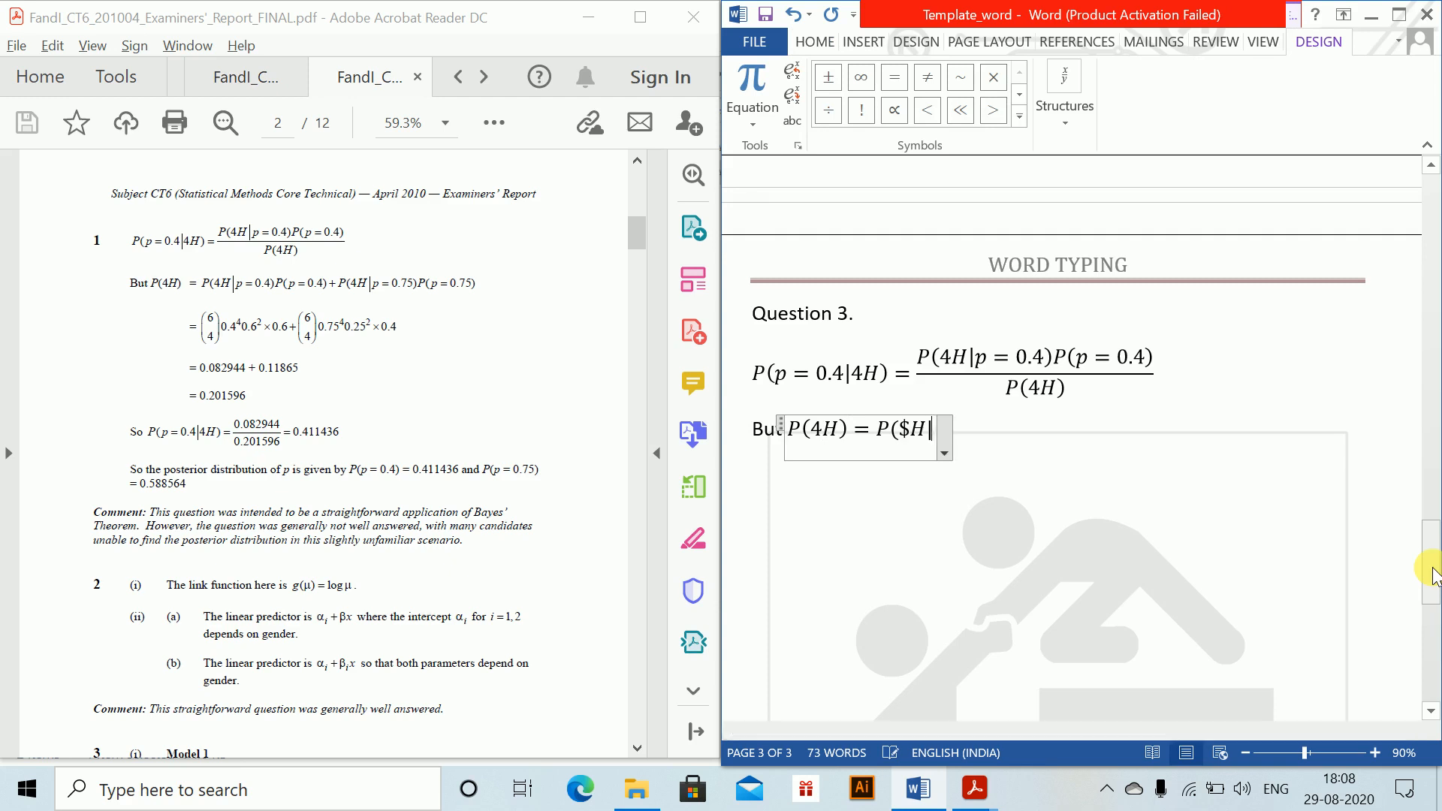
pyautogui.write('p = 0.4')
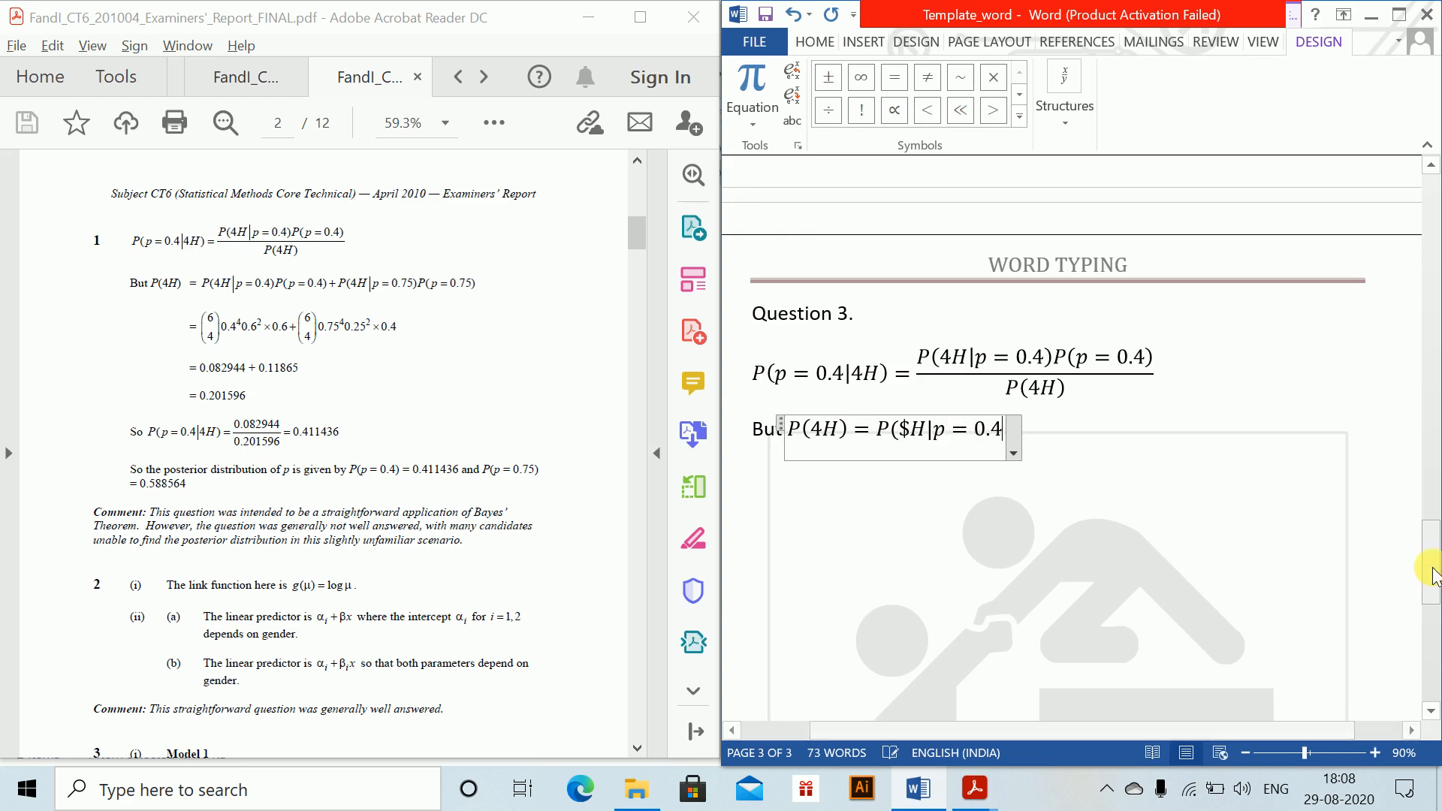
pyautogui.write(')P(')
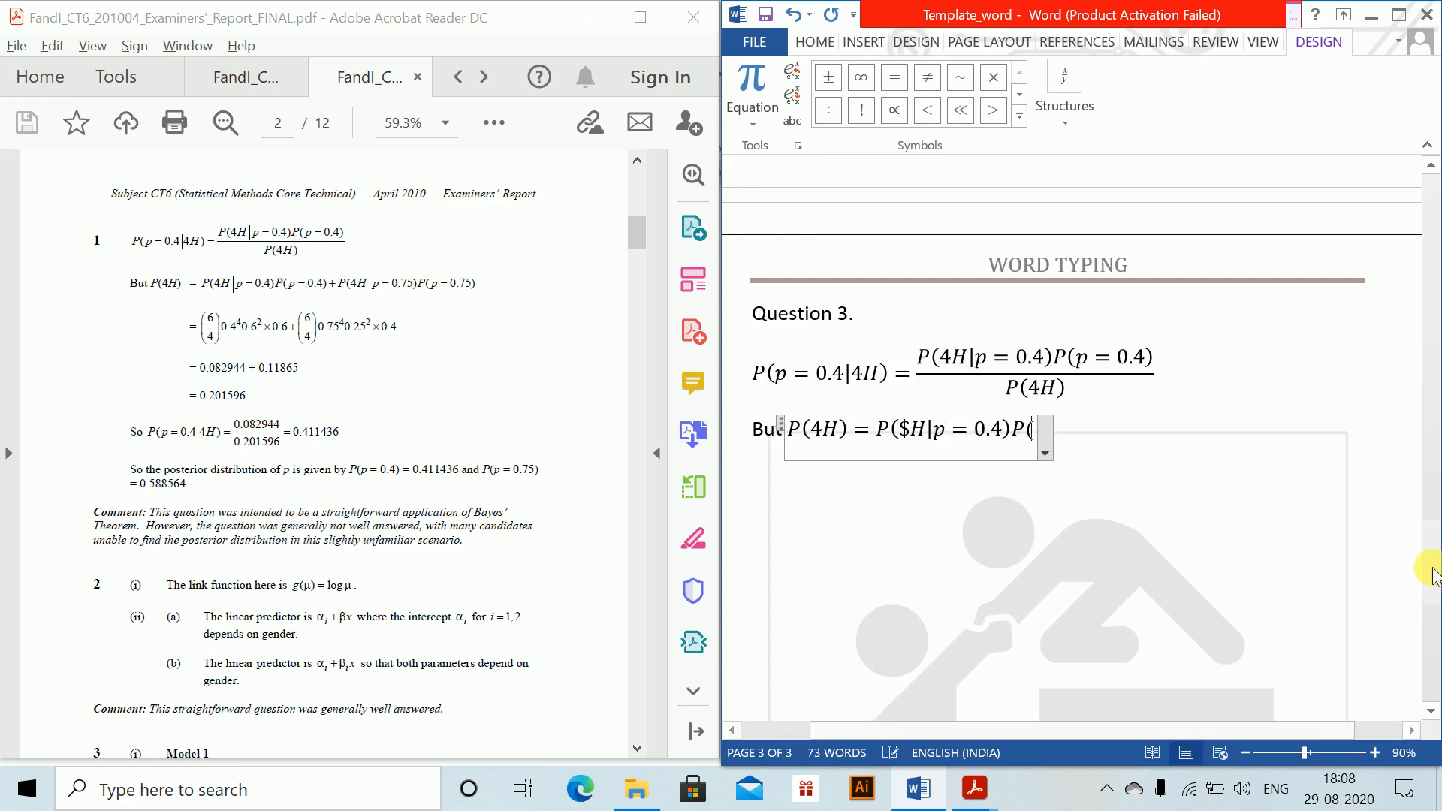
pyautogui.write('p = 0.4) ')
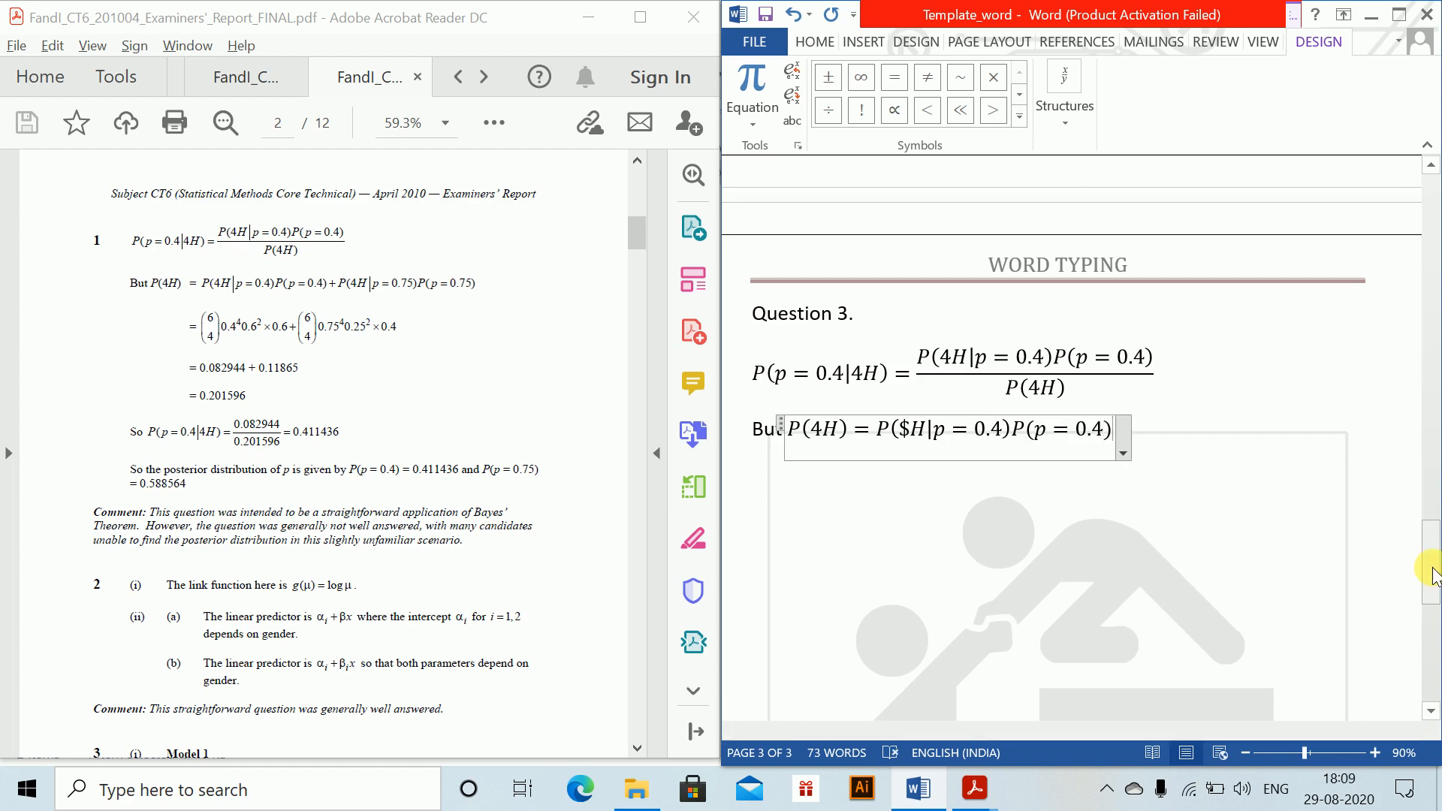
pyautogui.write('+ P(')
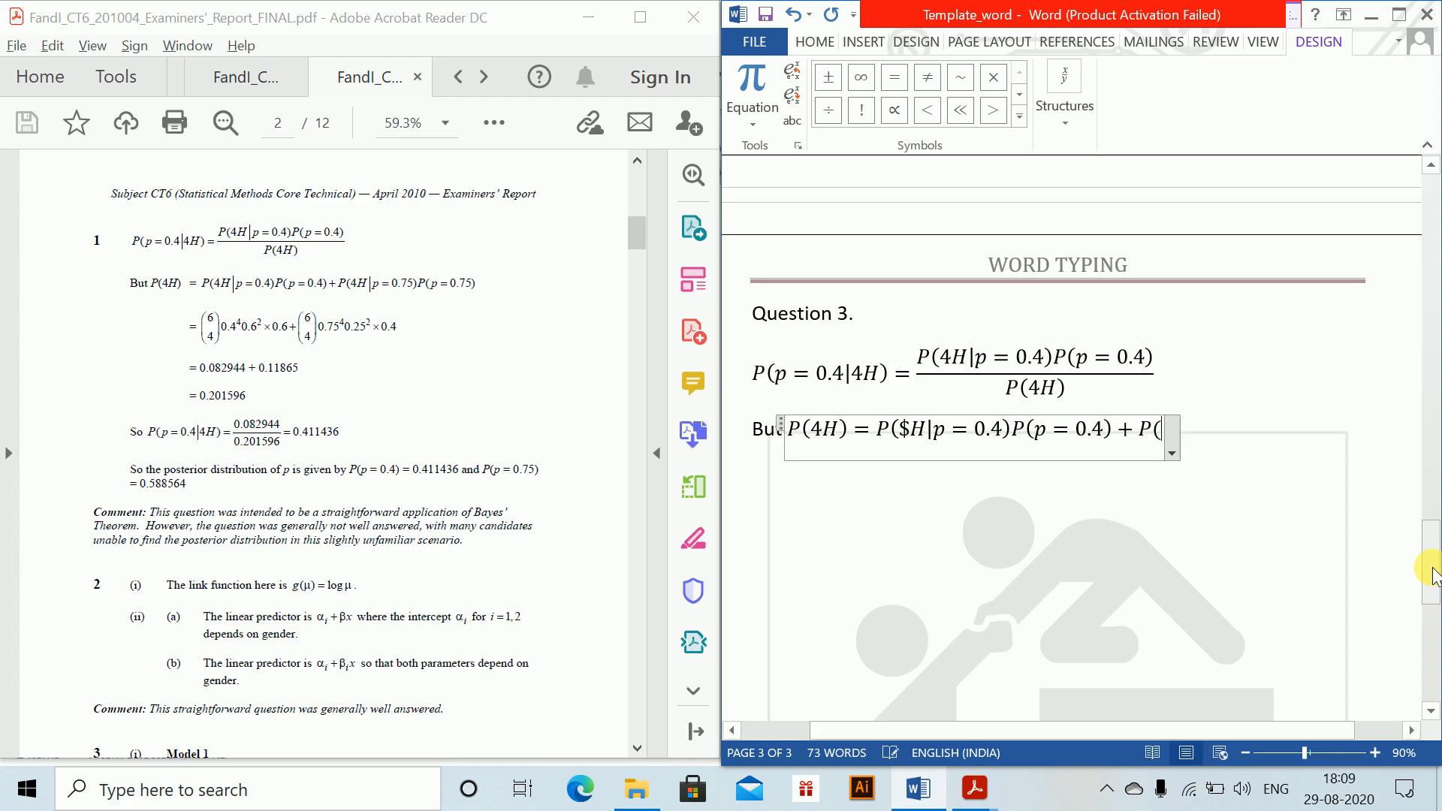
pyautogui.write('4H')
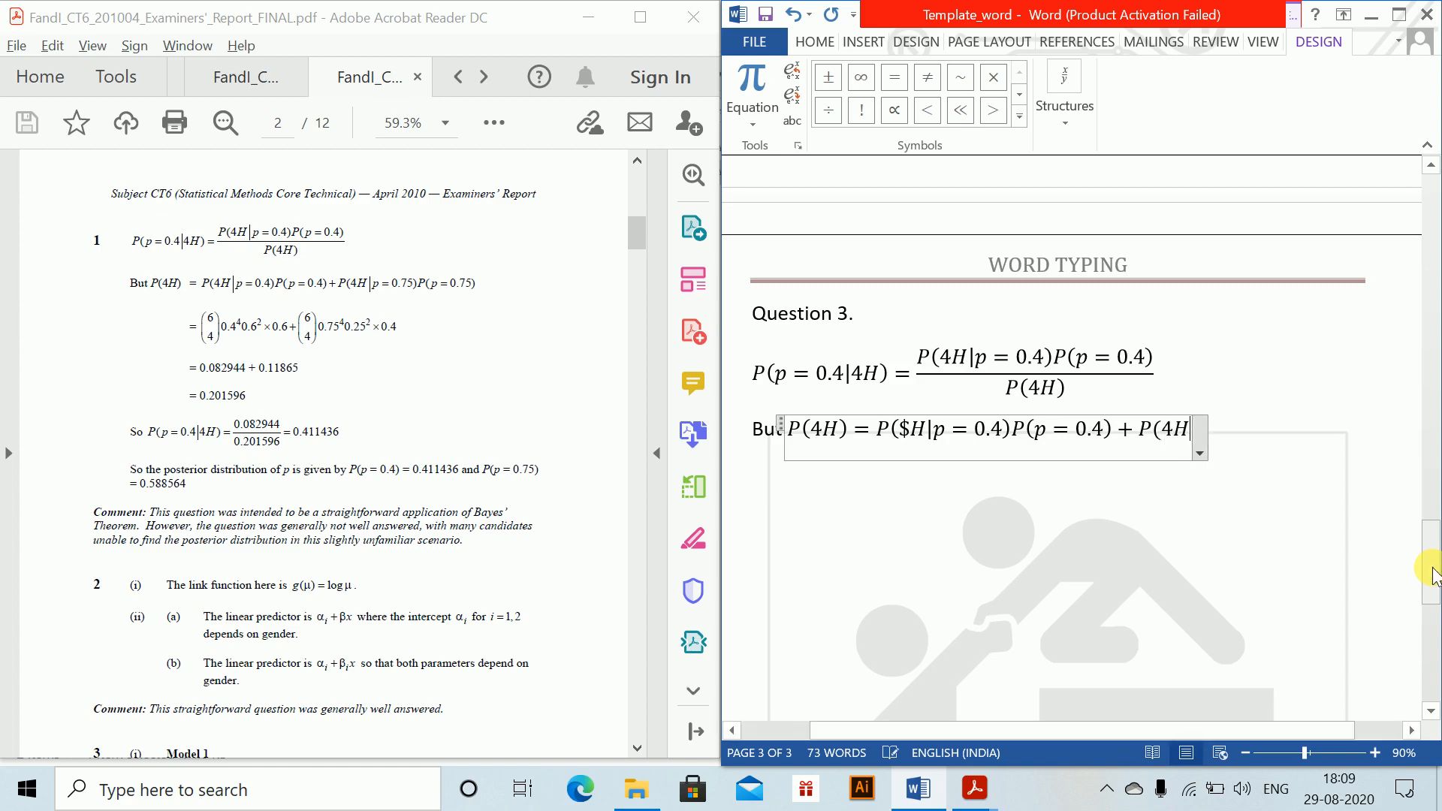
pyautogui.write('|p = 0.')
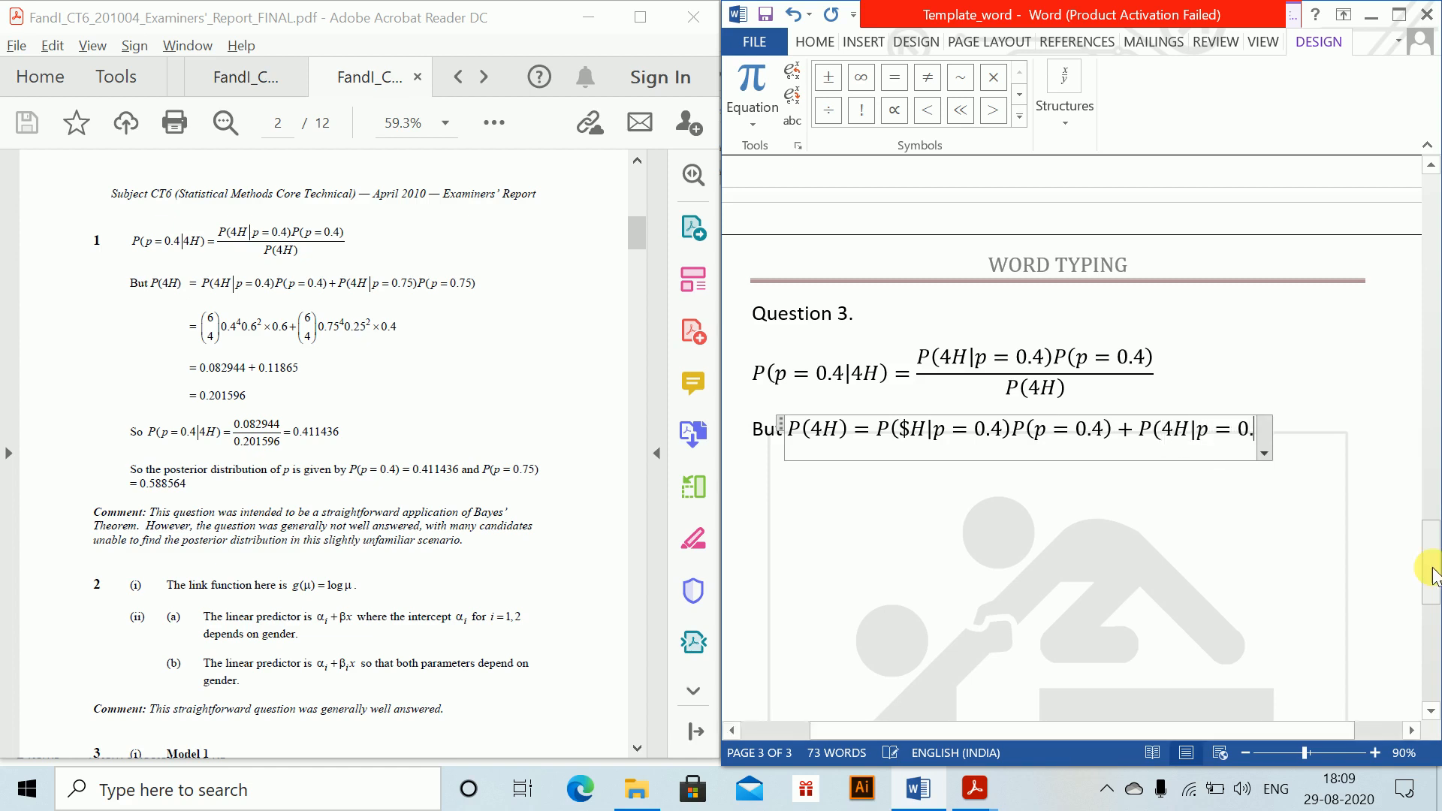
pyautogui.write('75)')
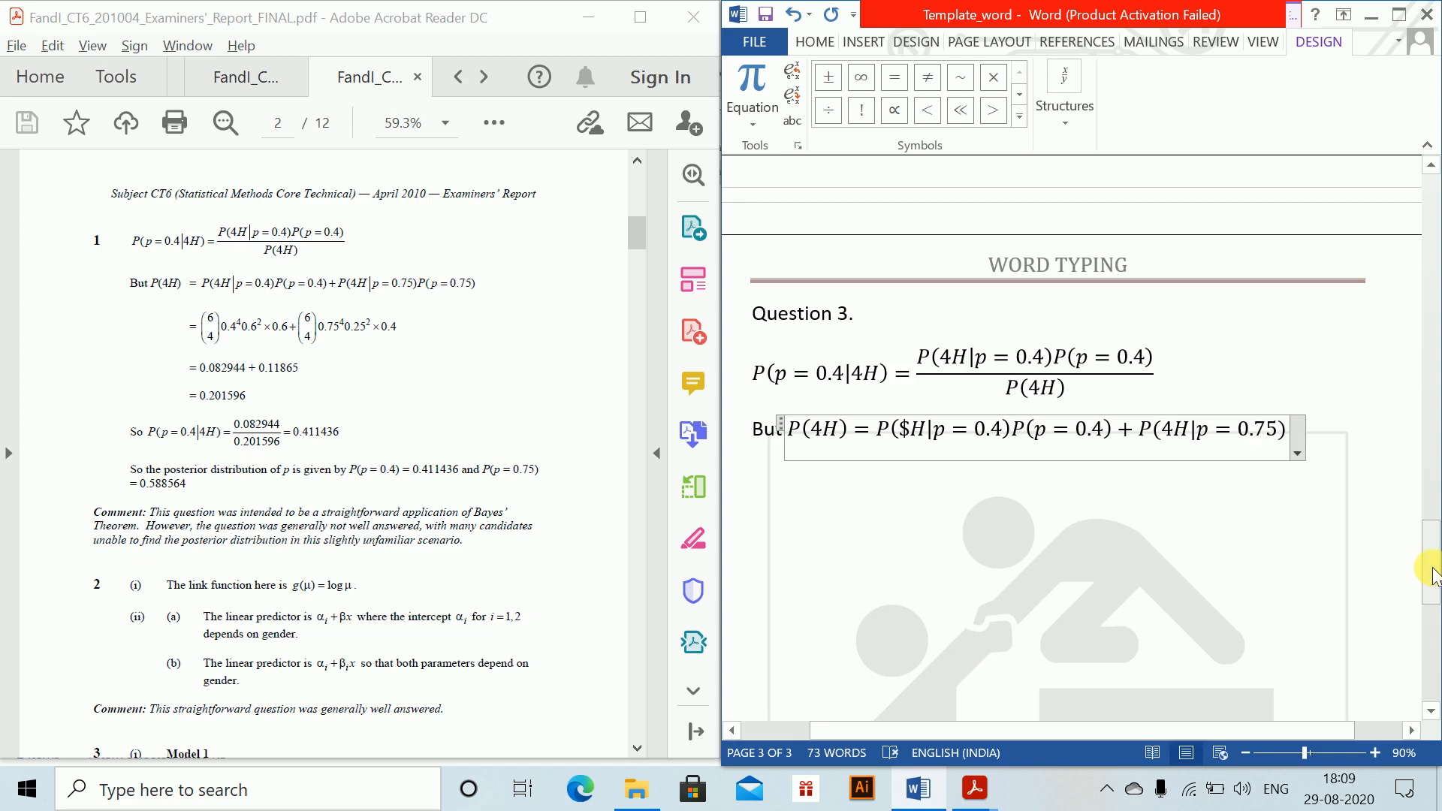
pyautogui.write('P(p = ')
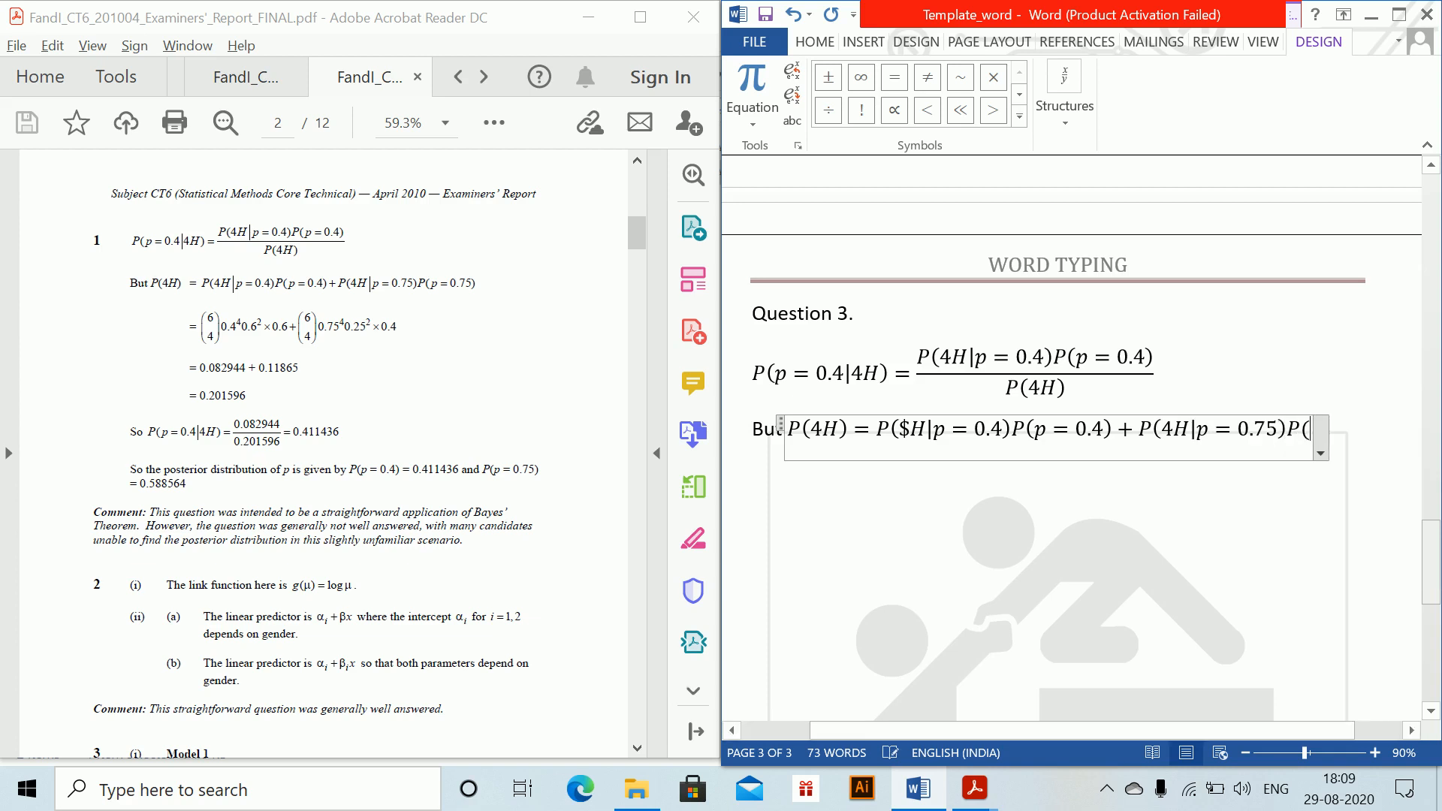
pyautogui.write('0.75)')
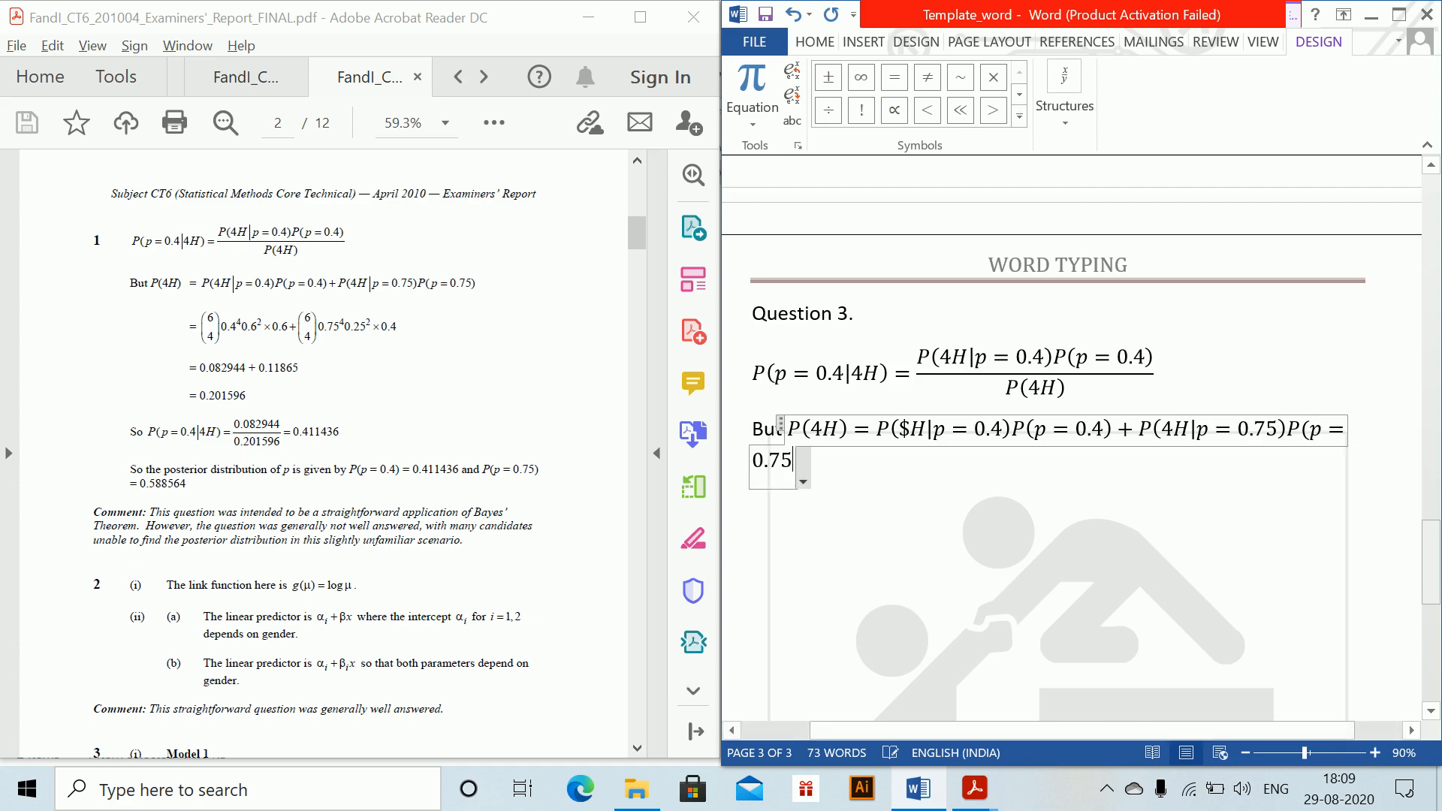
# Step: Replace the mistaken $ with 4 in the first term of the P(4H) equation, and leave the equation
pyautogui.click(909, 434)
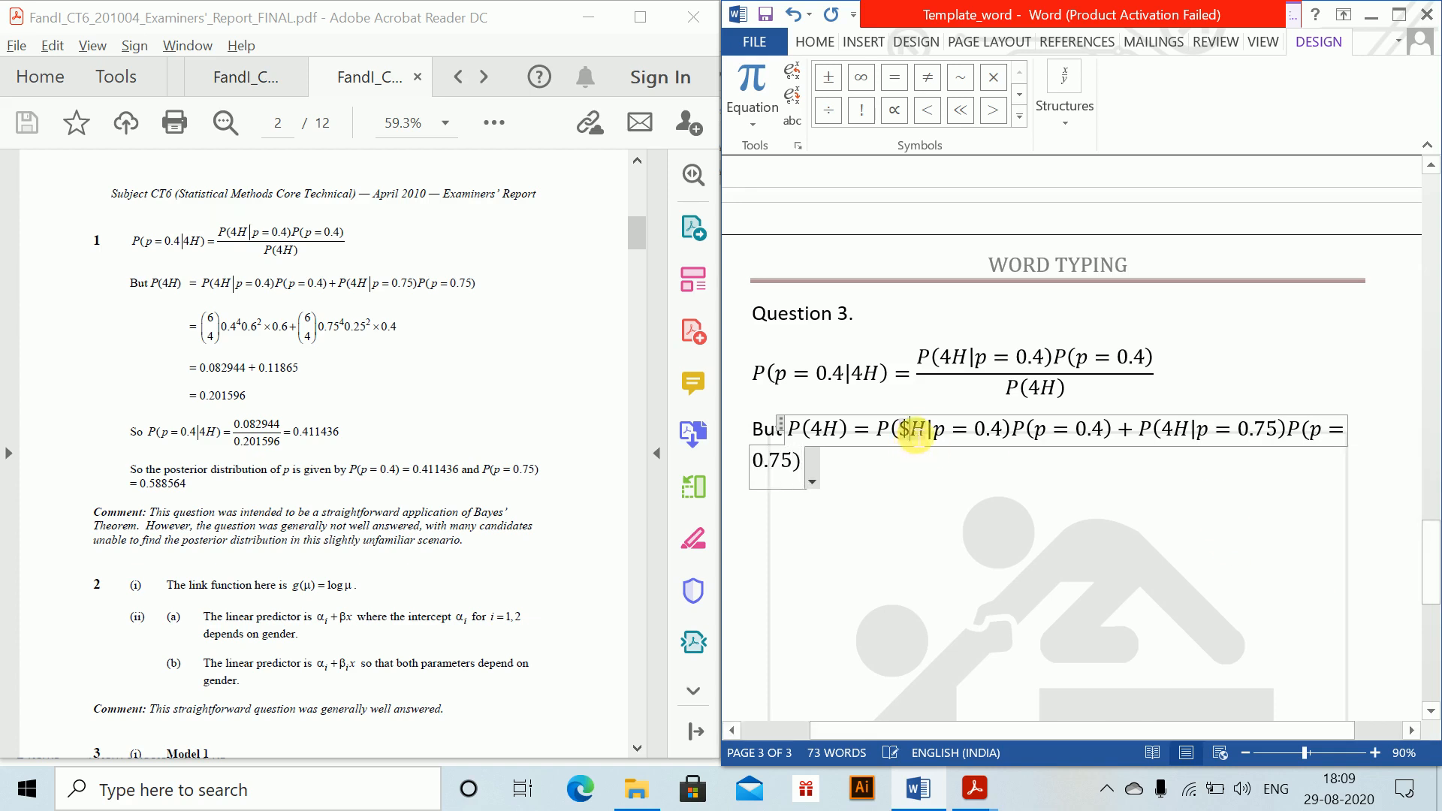
pyautogui.press('BackSpace')
pyautogui.write('4')
pyautogui.click(861, 481)
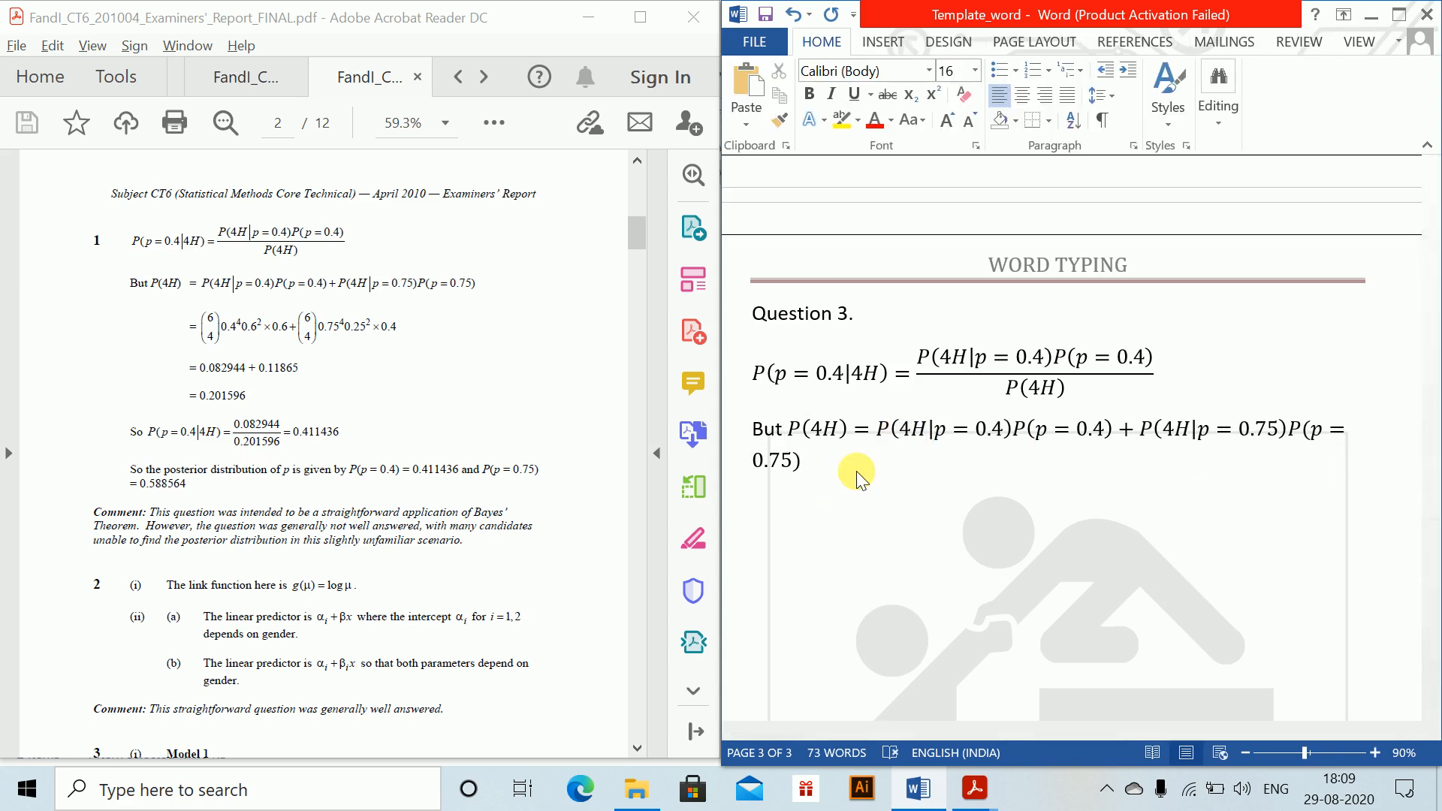
# Step: On an indented line below the P(4H) equation, write = followed by an inline equation with 6 stacked over 4 without a fraction bar
pyautogui.press('Tab')
pyautogui.press('Tab')
pyautogui.hotkey('alt', '=')
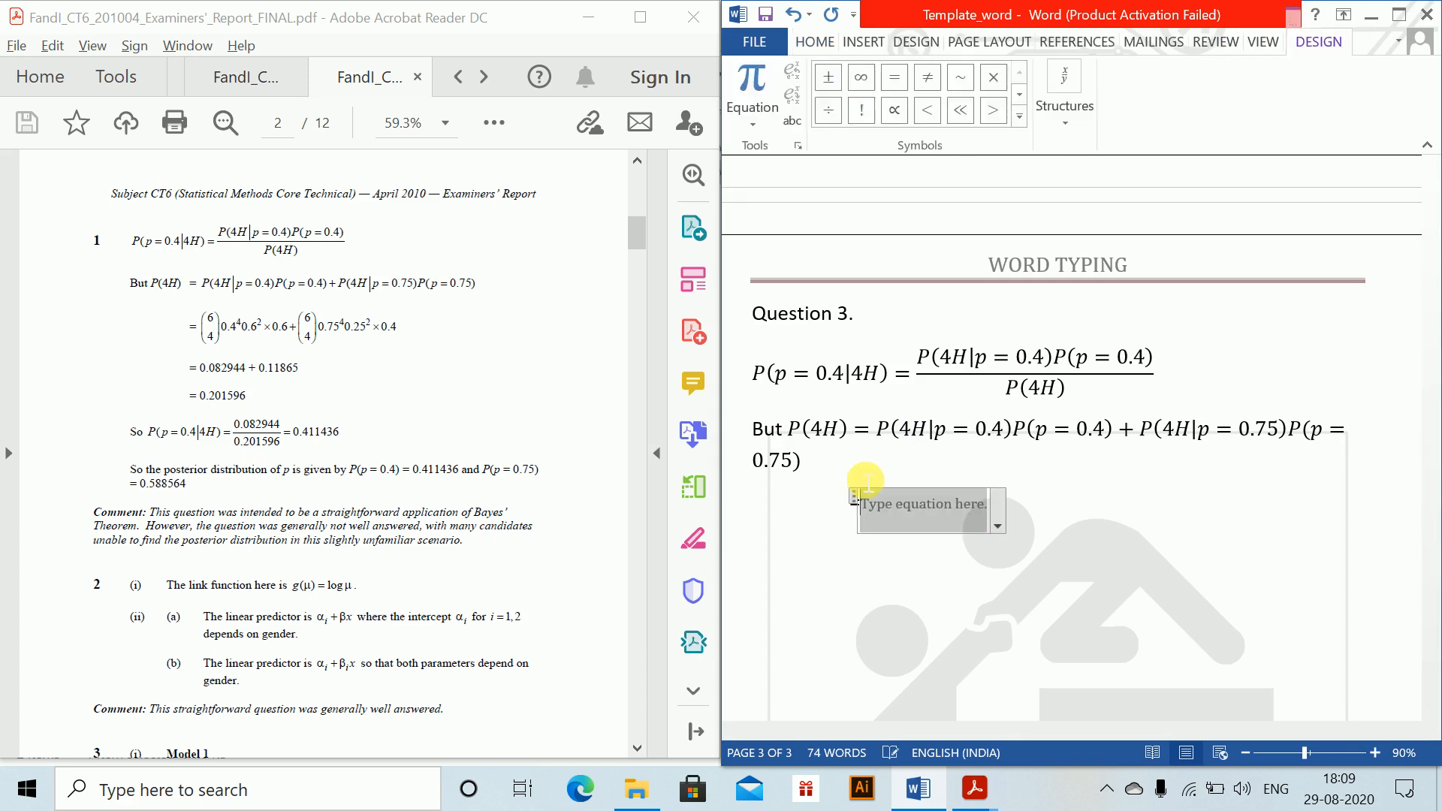
pyautogui.write('6\\atop')
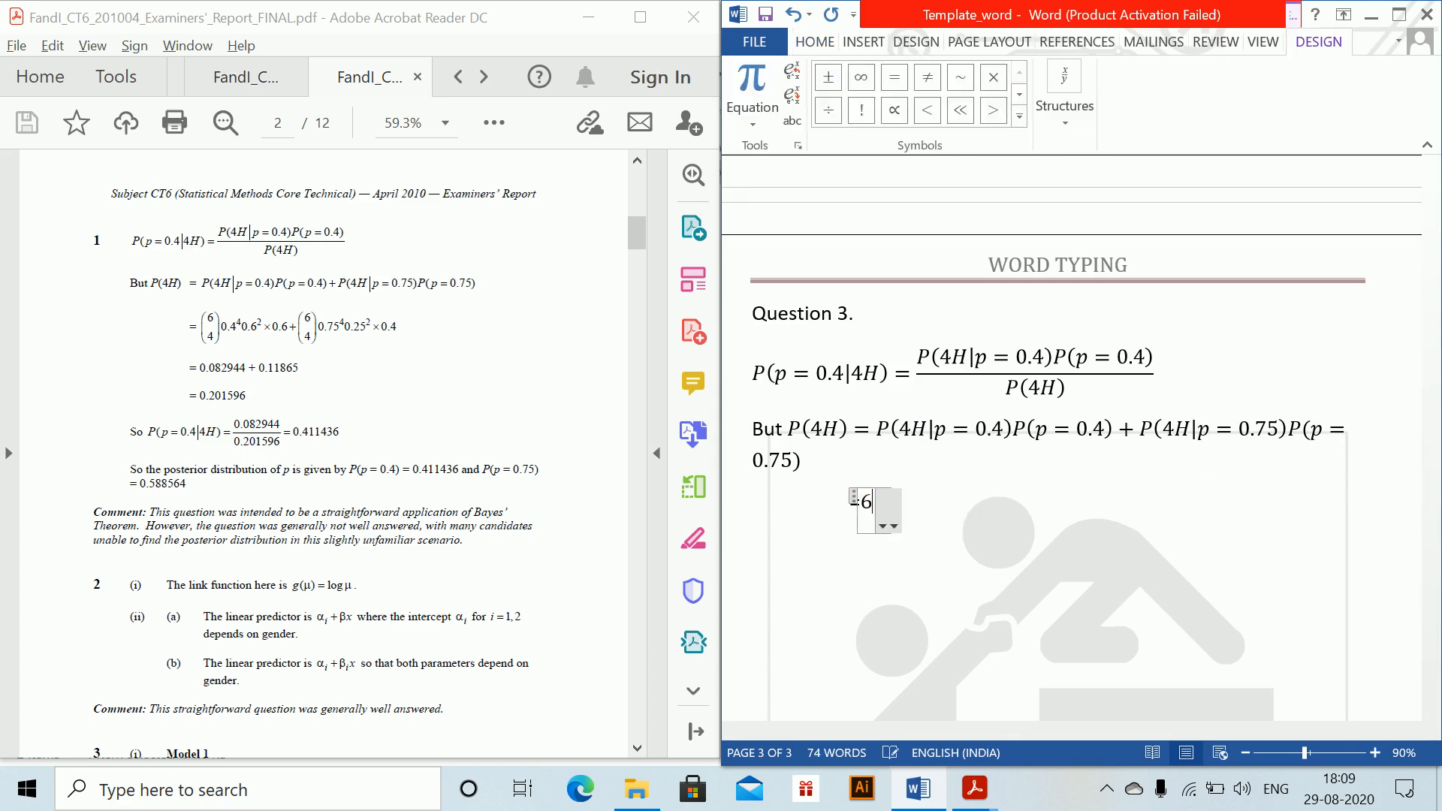
pyautogui.press('BackSpace')
pyautogui.press('BackSpace')
pyautogui.press('BackSpace')
pyautogui.press('BackSpace')
pyautogui.press('BackSpace')
pyautogui.write('4 ')
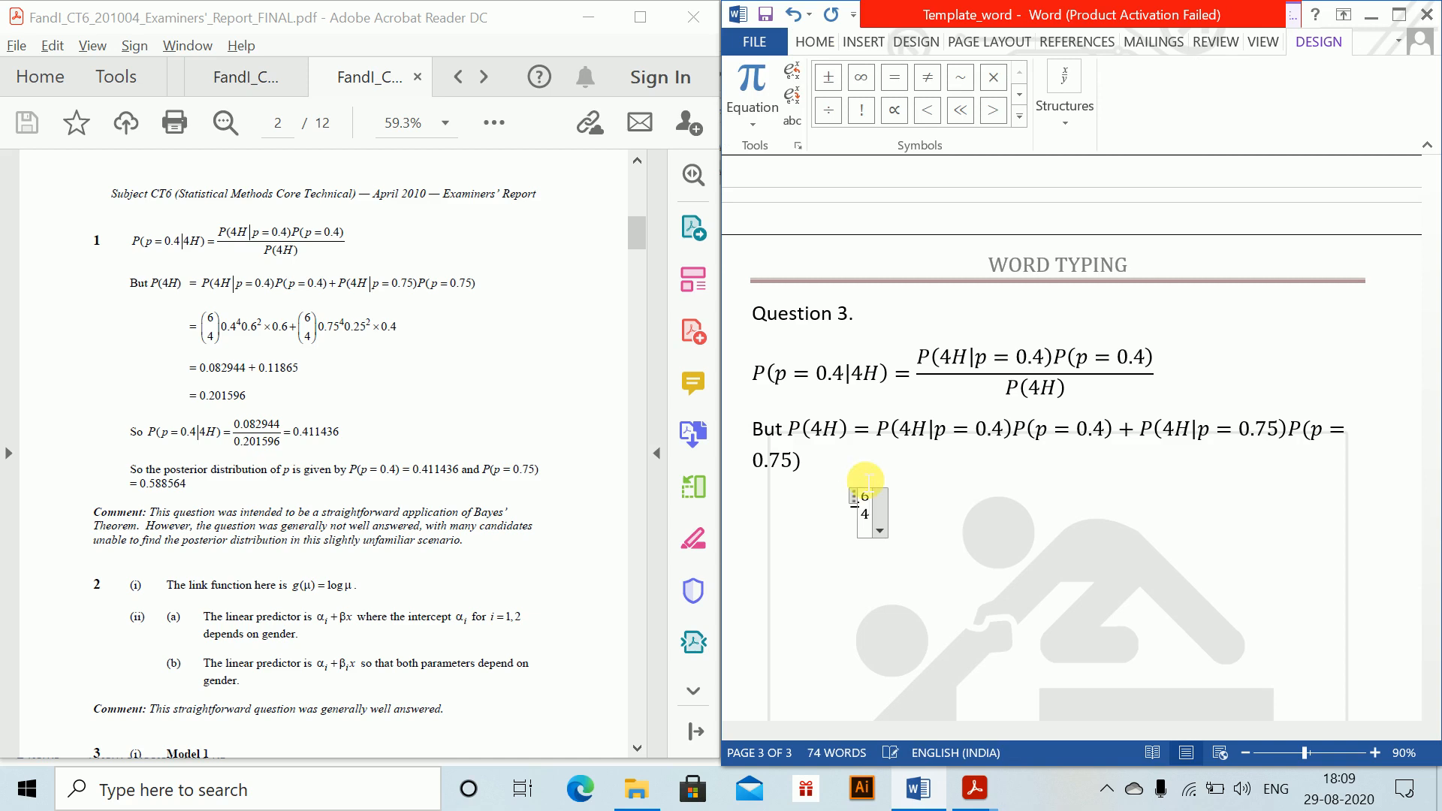
pyautogui.write(')')
# Step: Enclose the stacked 6 over 4 in parentheses and place the cursor after the closing parenthesis
pyautogui.press('Left')
pyautogui.write('(')
pyautogui.press('Right')
pyautogui.press('Right')
pyautogui.press('Right')
pyautogui.press('Right')
pyautogui.press('Right')
pyautogui.press('Right')
pyautogui.press('Right')
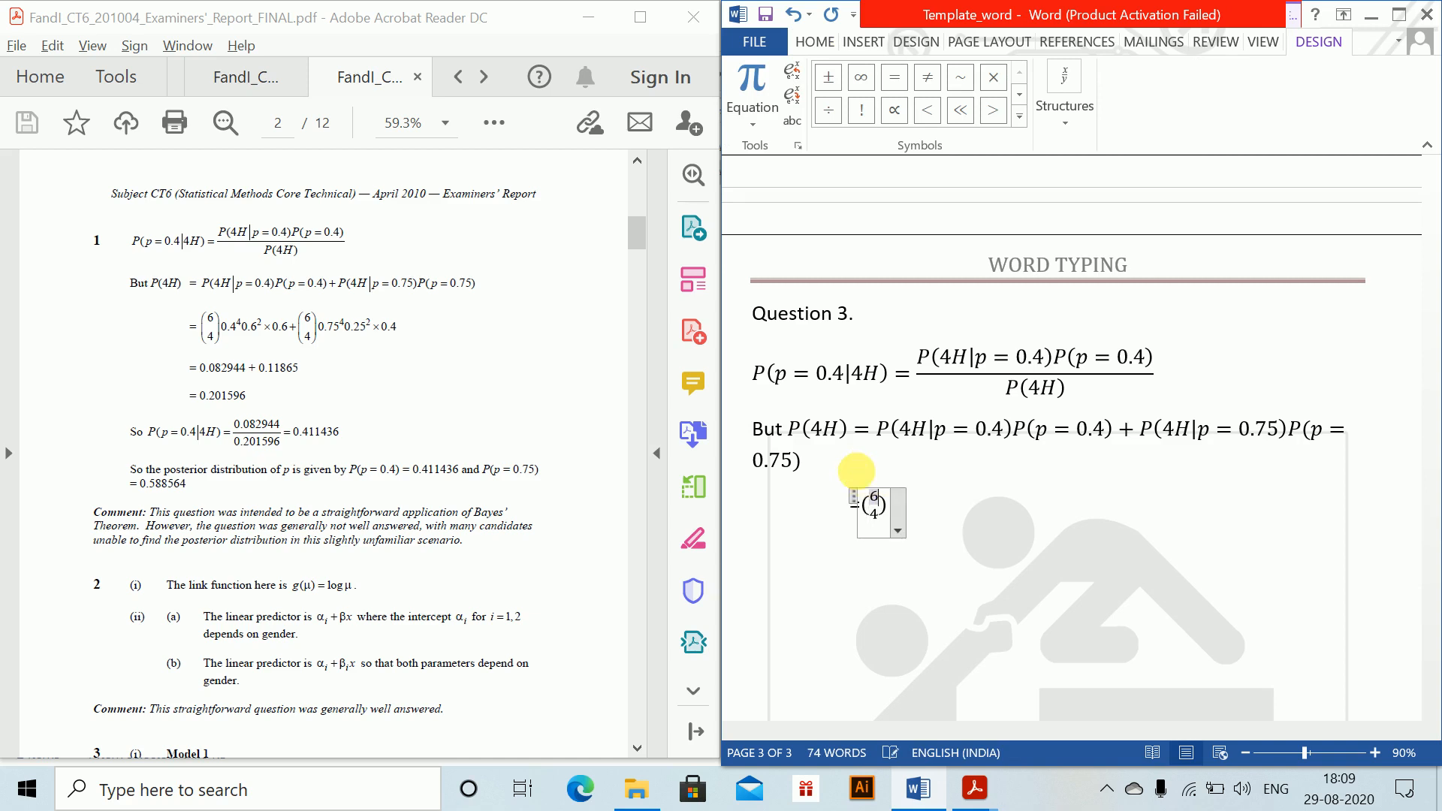
pyautogui.press('Left')
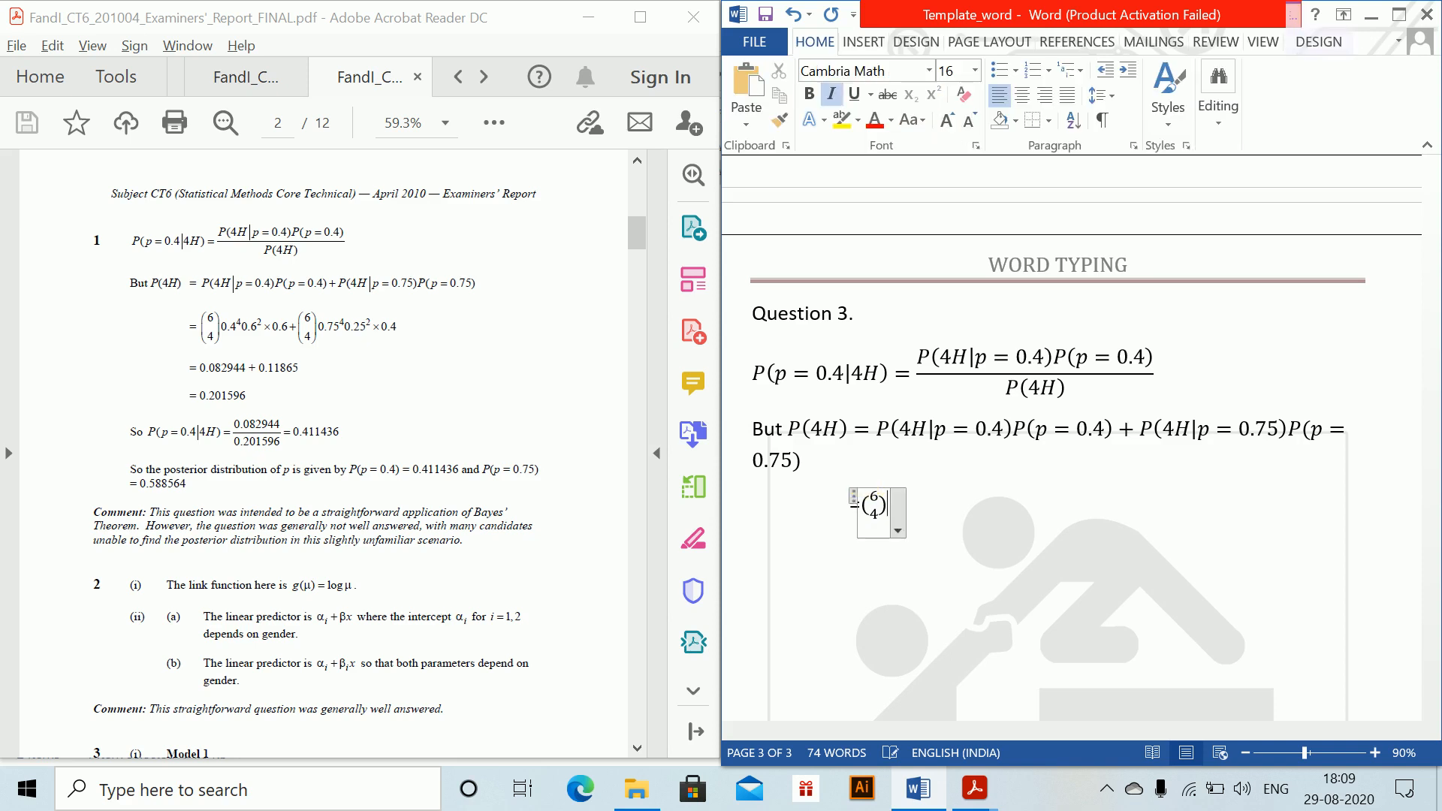
# Step: Continue the binomial equation with 0.4 to the power 4, 0.6 squared, and * 0.6
pyautogui.write('0.')
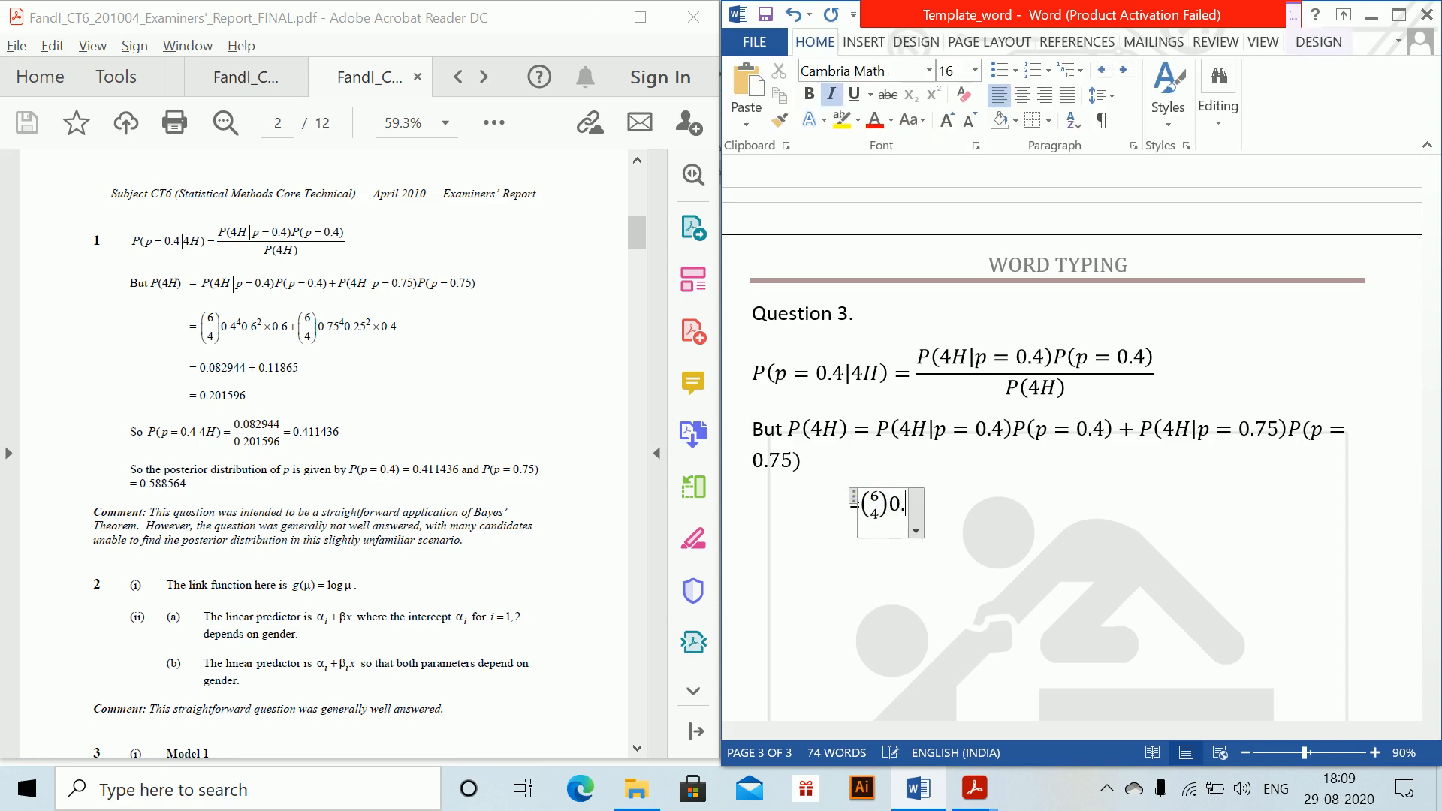
pyautogui.write('4^')
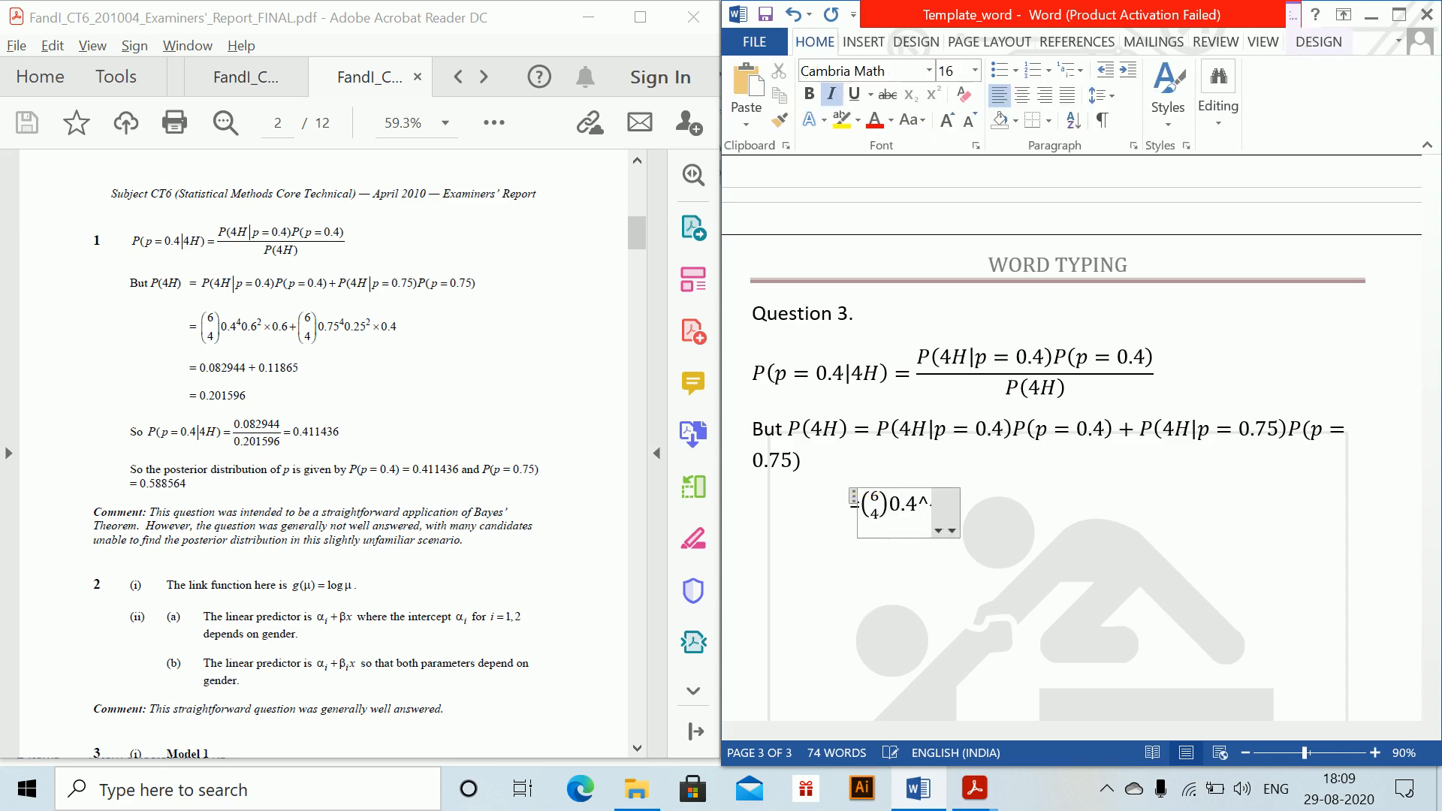
pyautogui.write('4 0.6^')
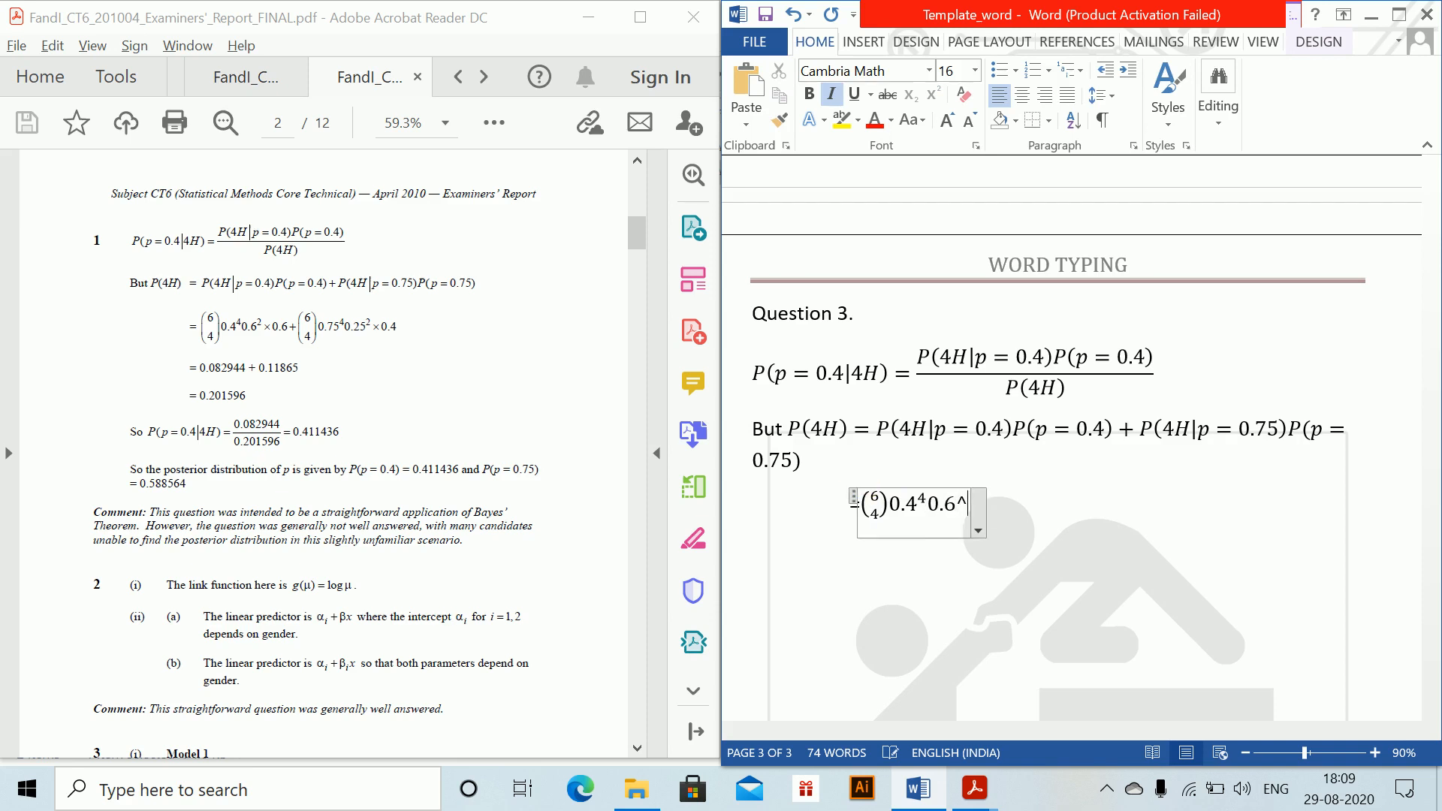
pyautogui.write('2 ')
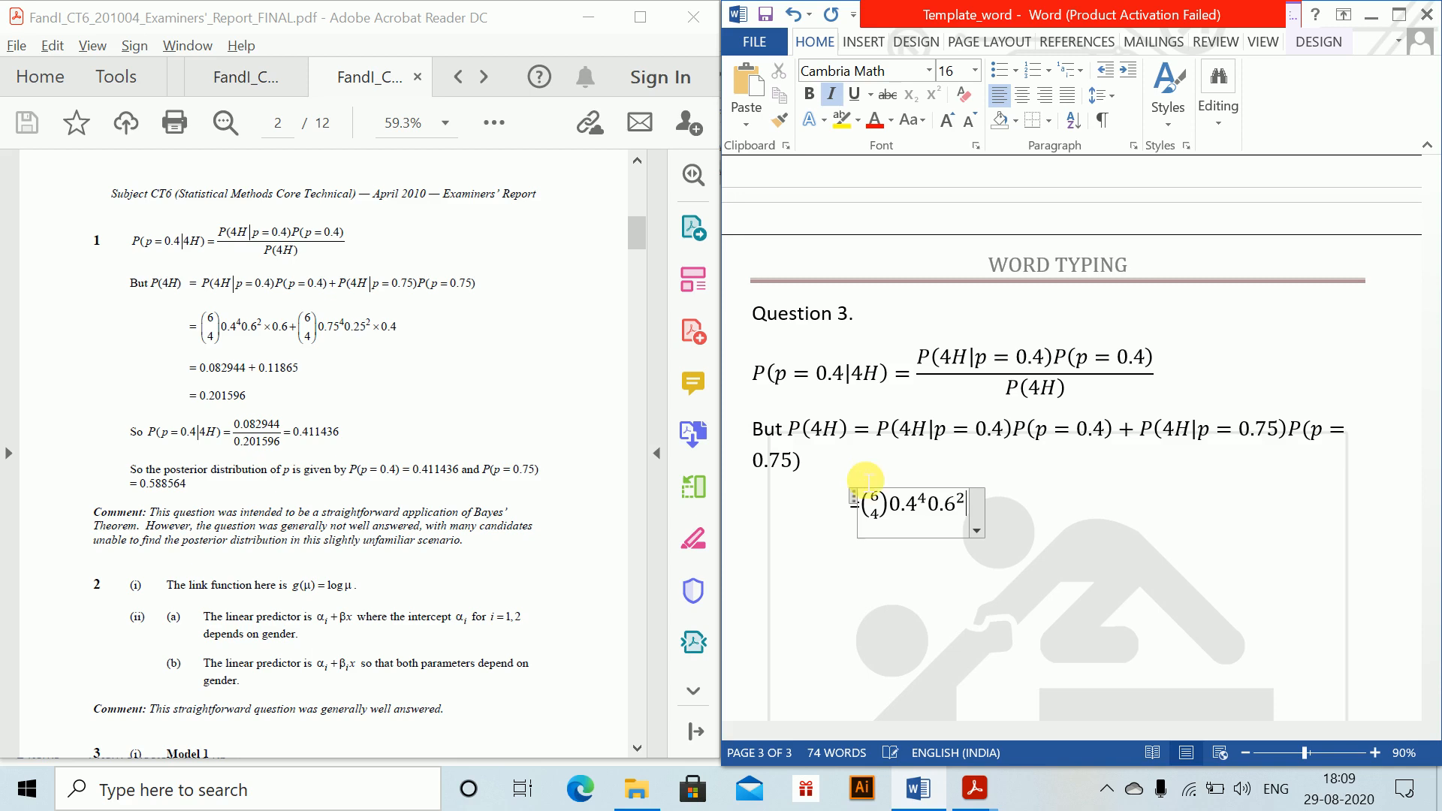
pyautogui.write('*0.6')
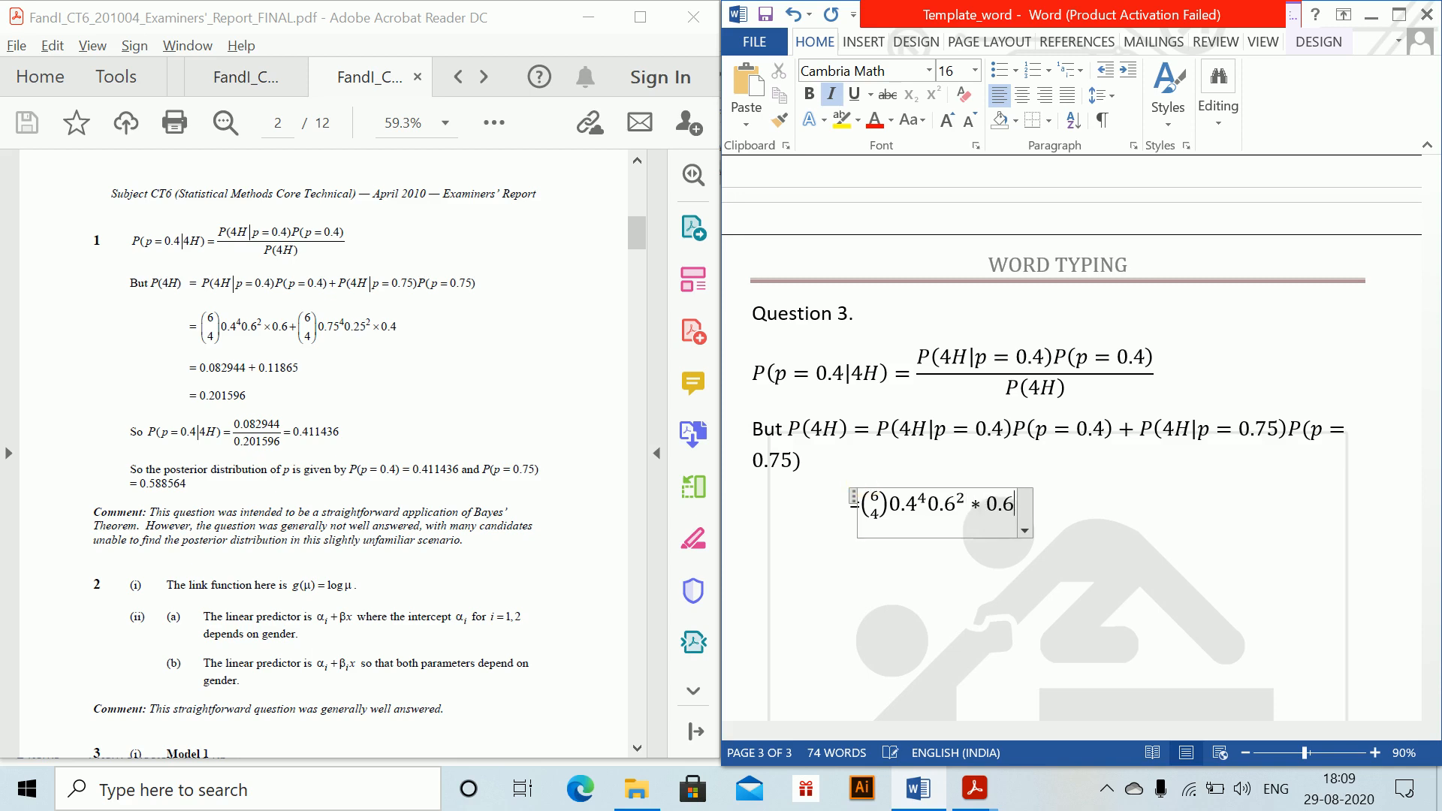
pyautogui.write('+')
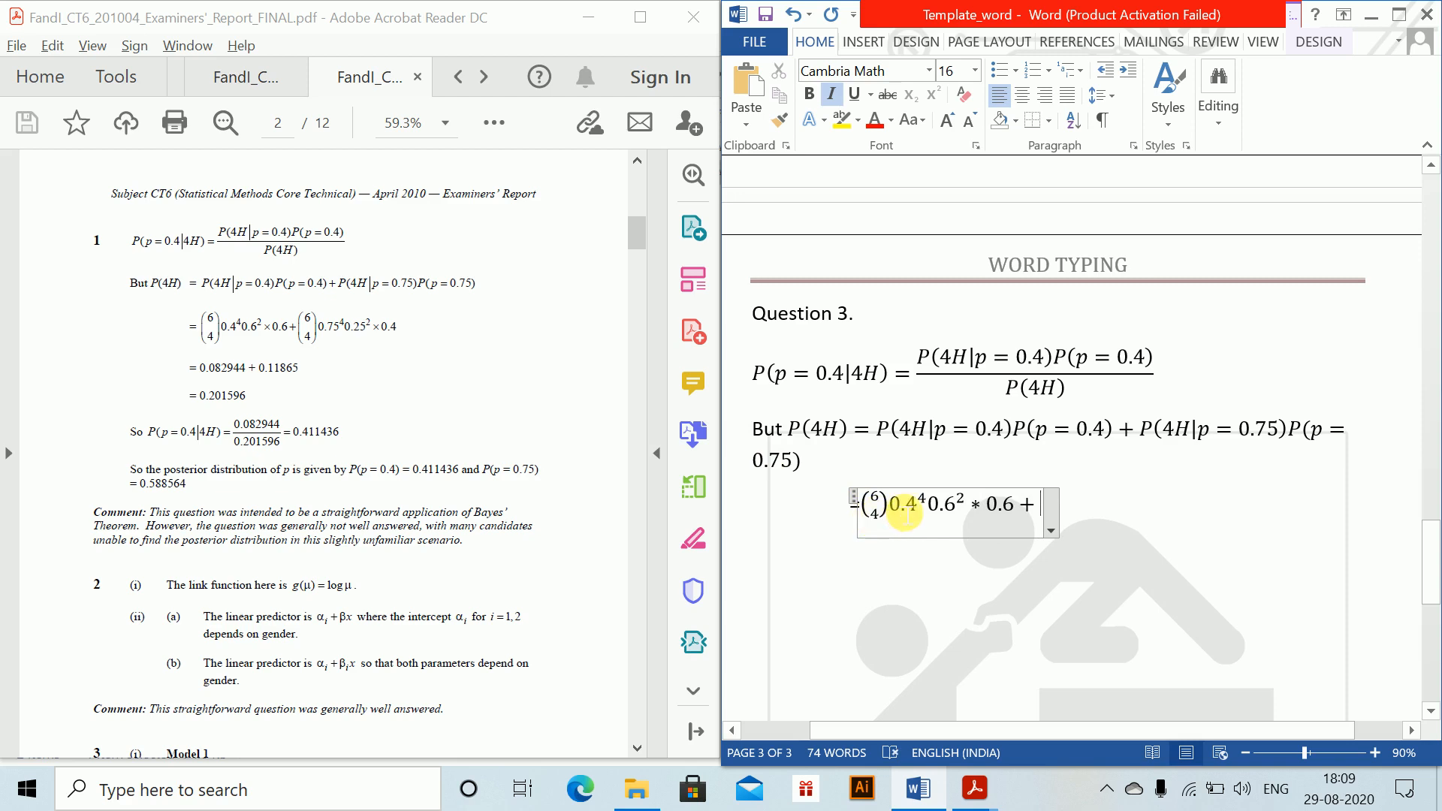
pyautogui.write('(6a')
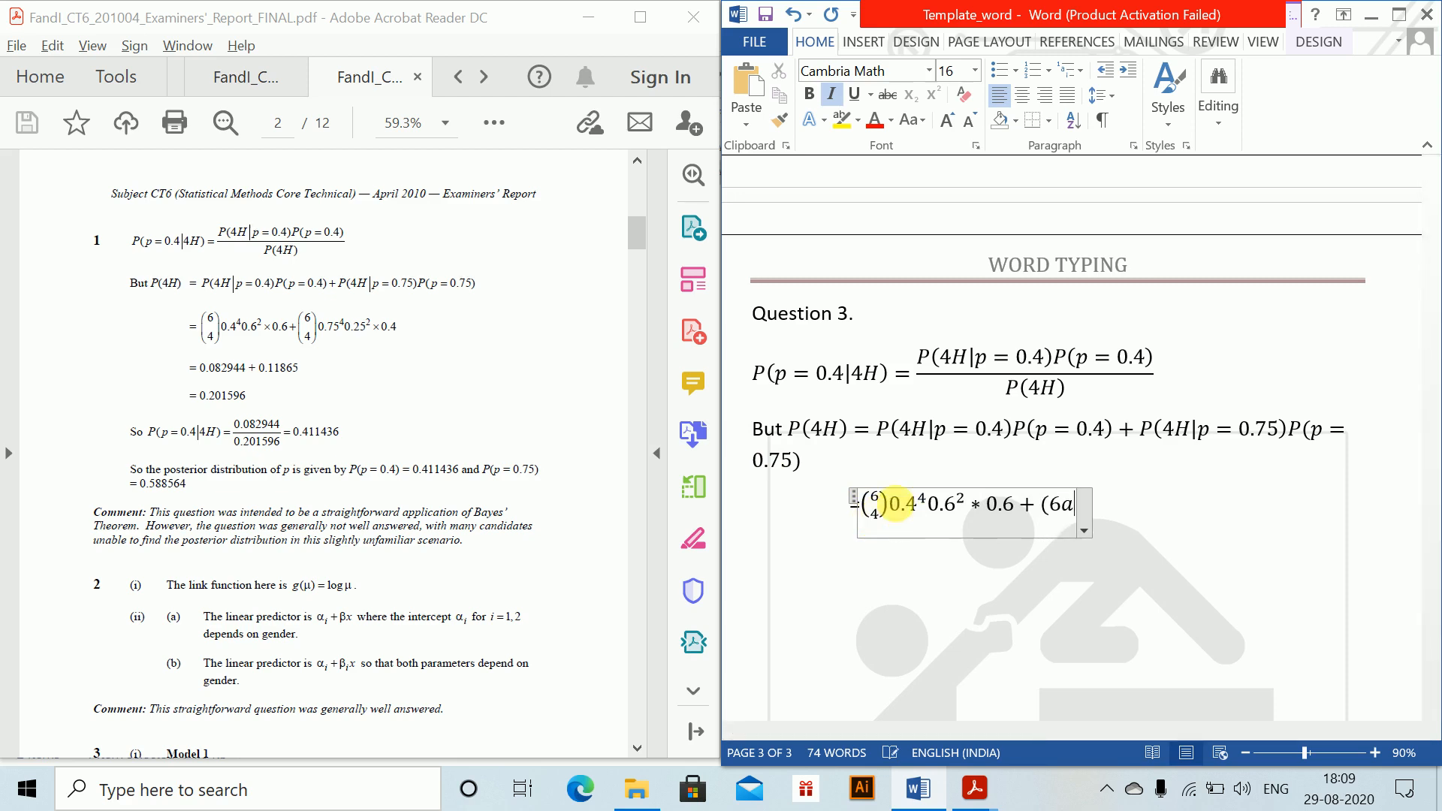
# Step: Add a plus sign and a second parenthesised stack of 6 over 4 to the equation
pyautogui.press('BackSpace')
pyautogui.write('\\atop ')
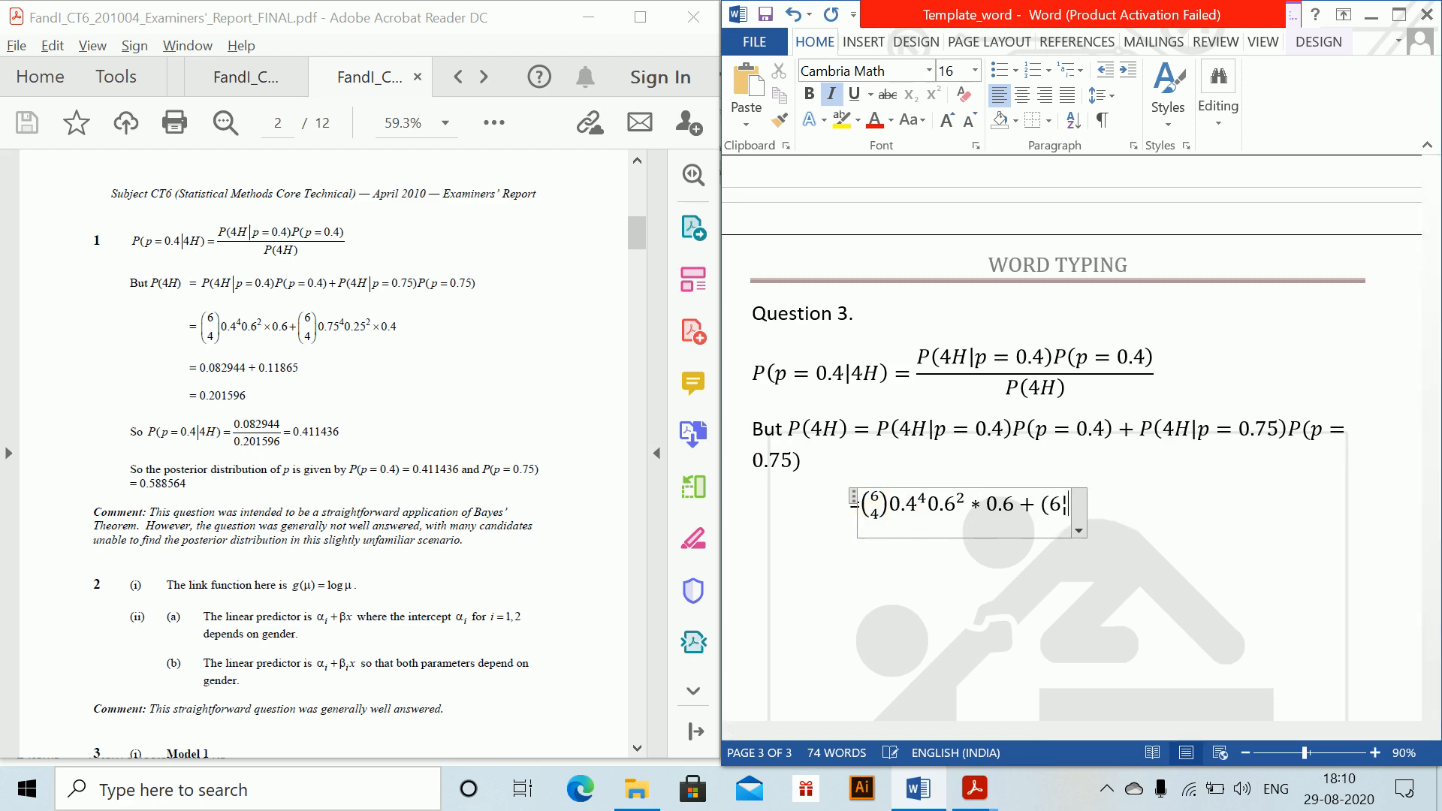
pyautogui.write('4')
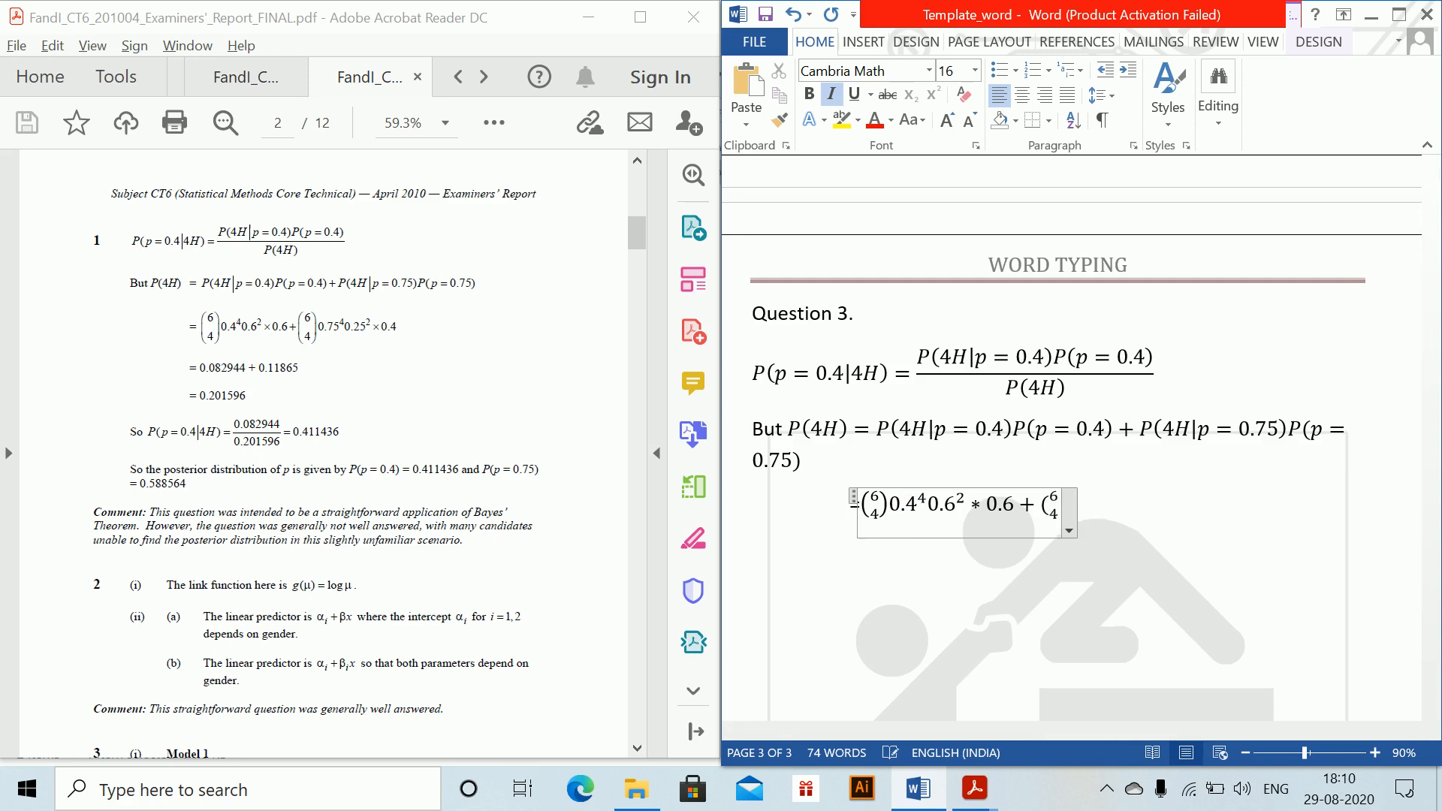
pyautogui.write(')')
pyautogui.write('0')
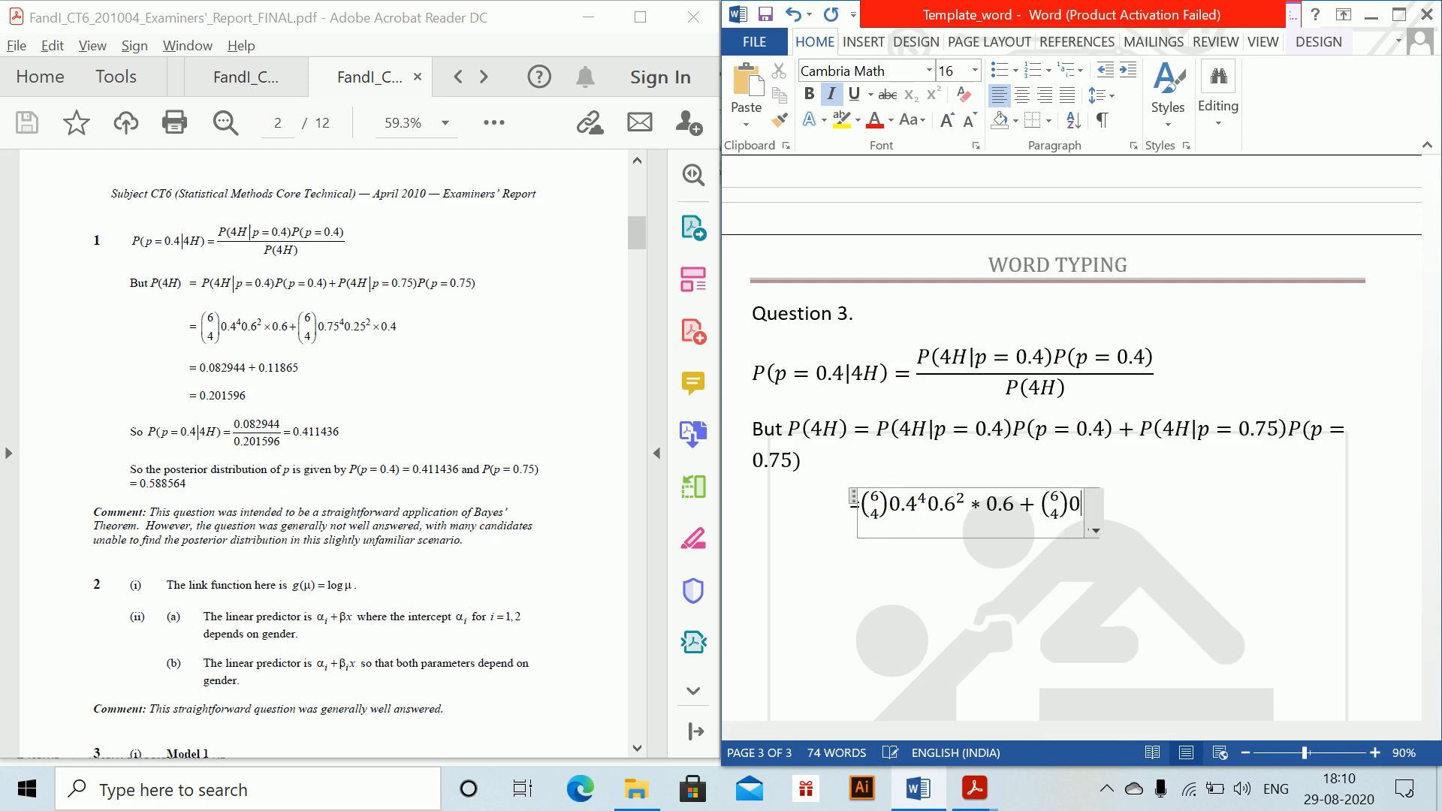
pyautogui.write('.75^4 0.35')
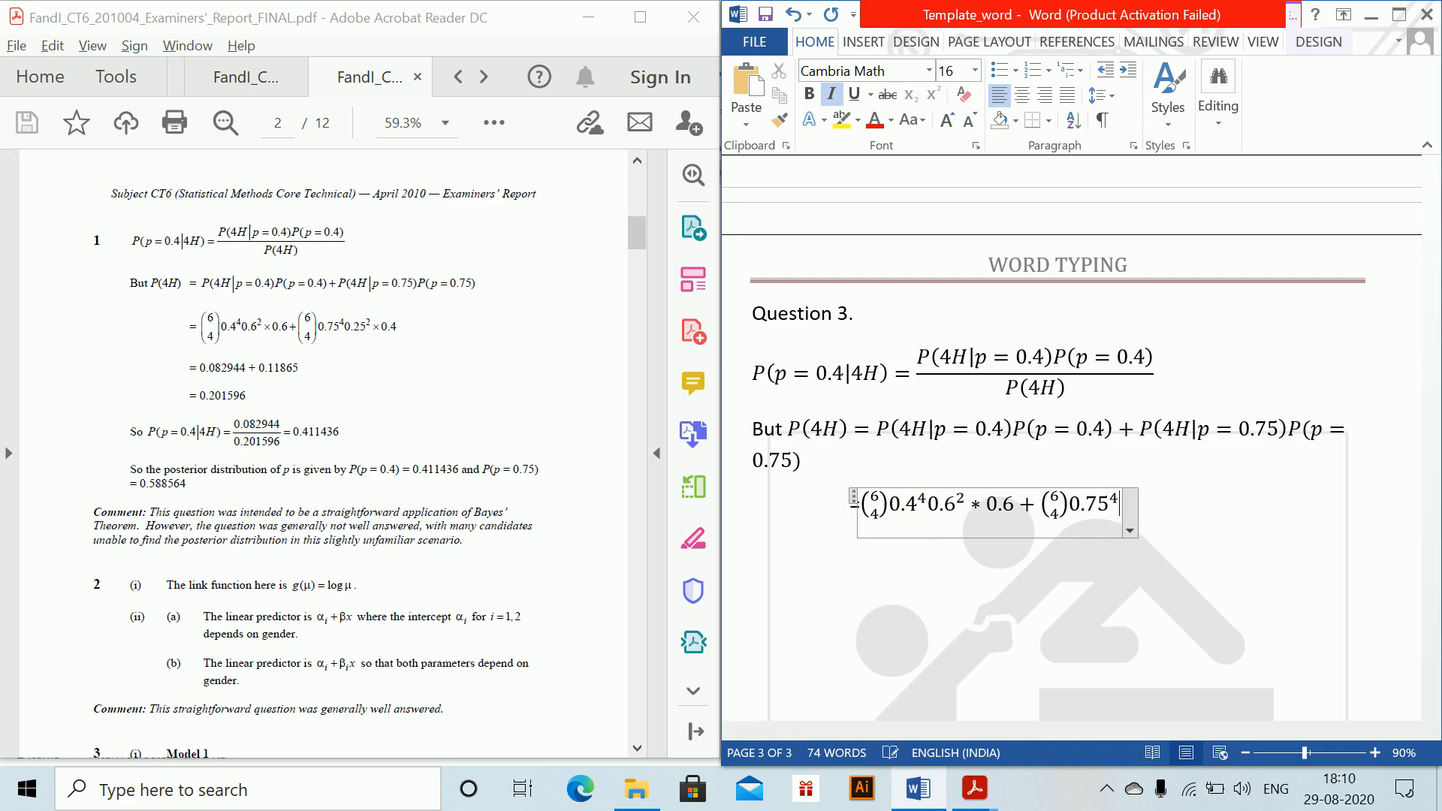
# Step: Complete the second term with 0.75 to the power 4, 0.25 squared, and * 0.4, and leave the equation
pyautogui.press('BackSpace')
pyautogui.press('BackSpace')
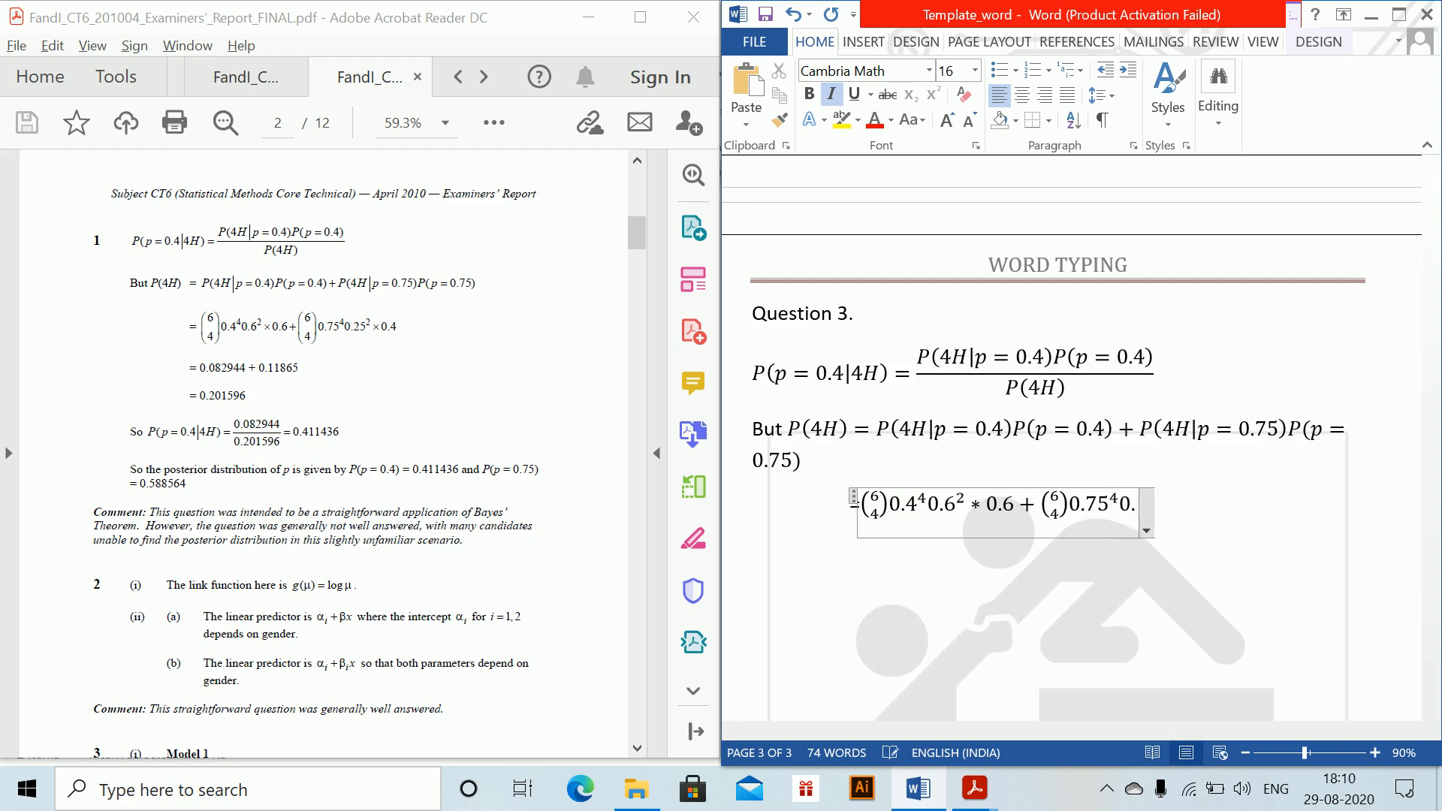
pyautogui.write('25^')
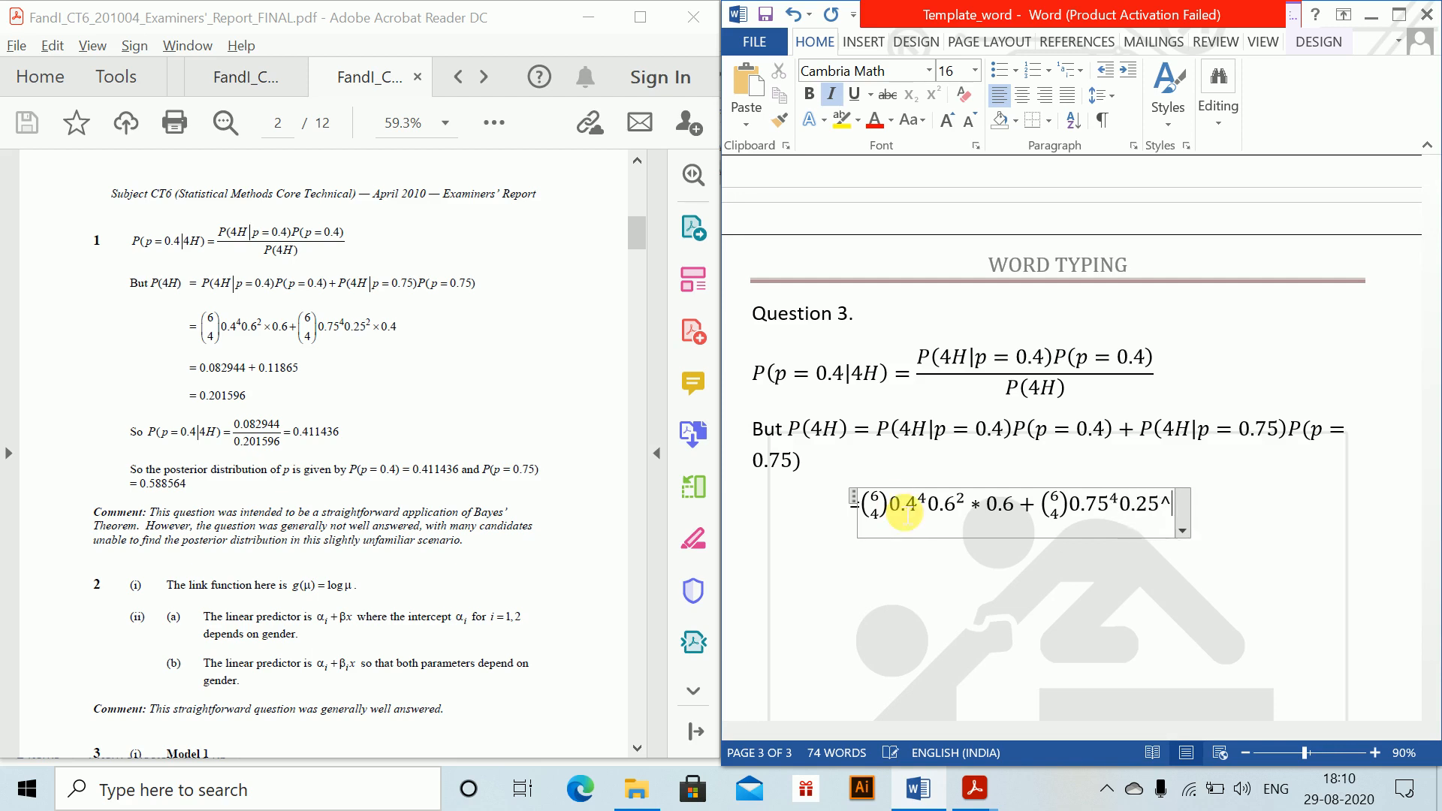
pyautogui.write('2 ')
pyautogui.write('*0.4')
pyautogui.press('Return')
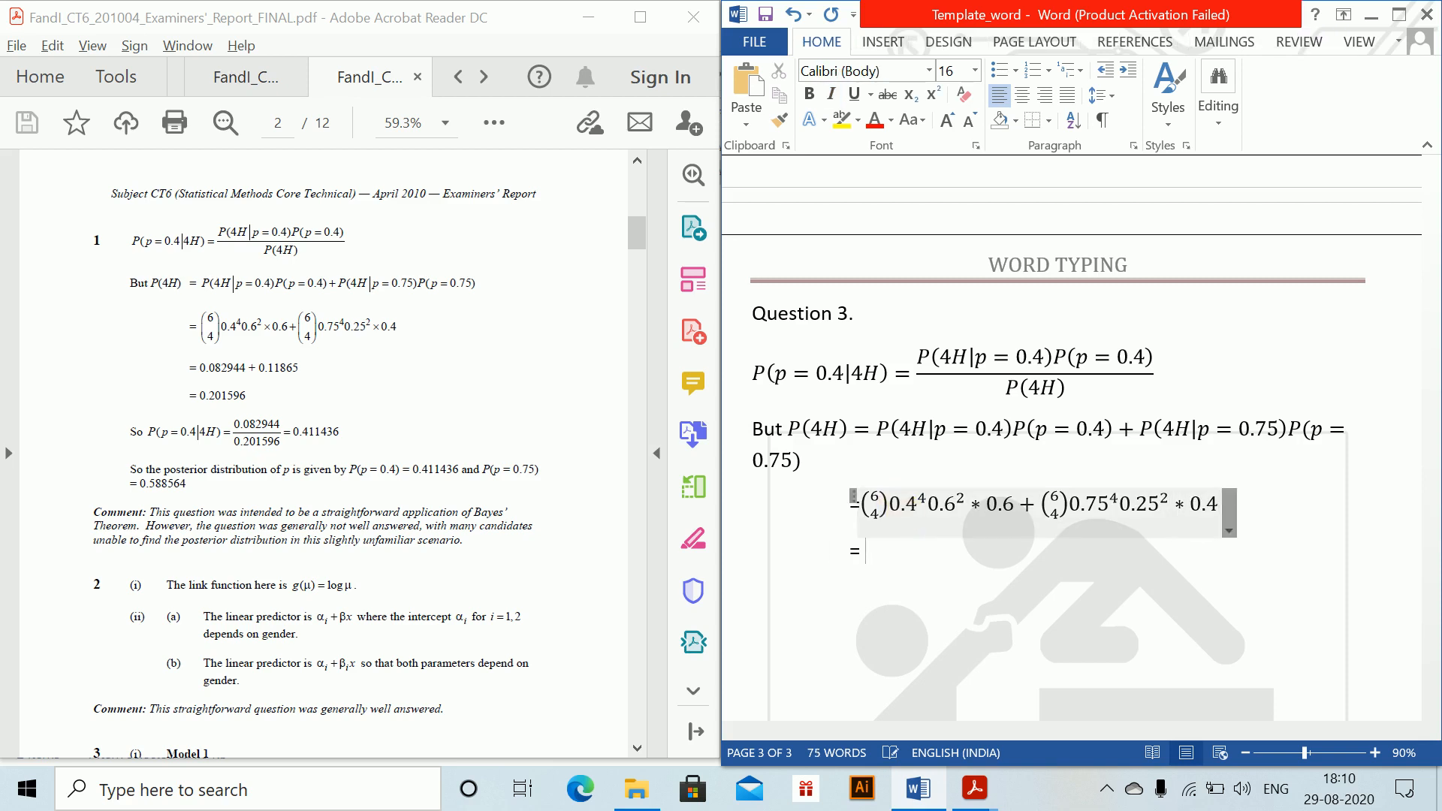
# Step: After the equals sign on the next line, insert the equation 0.082944 + 0.11865, and add an indented line = 0.201596 below it
pyautogui.hotkey('alt', '=')
pyautogui.write('0.08')
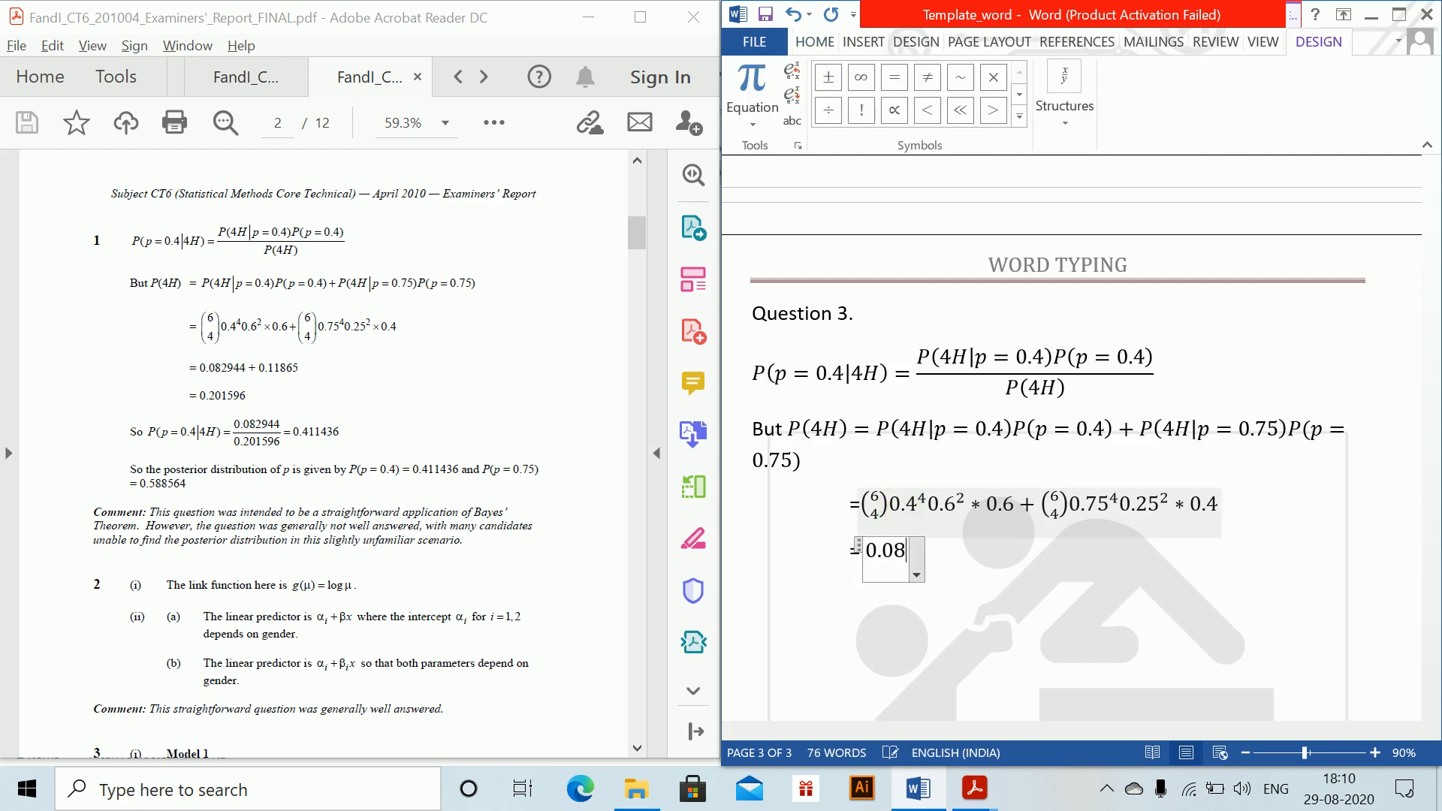
pyautogui.write('29')
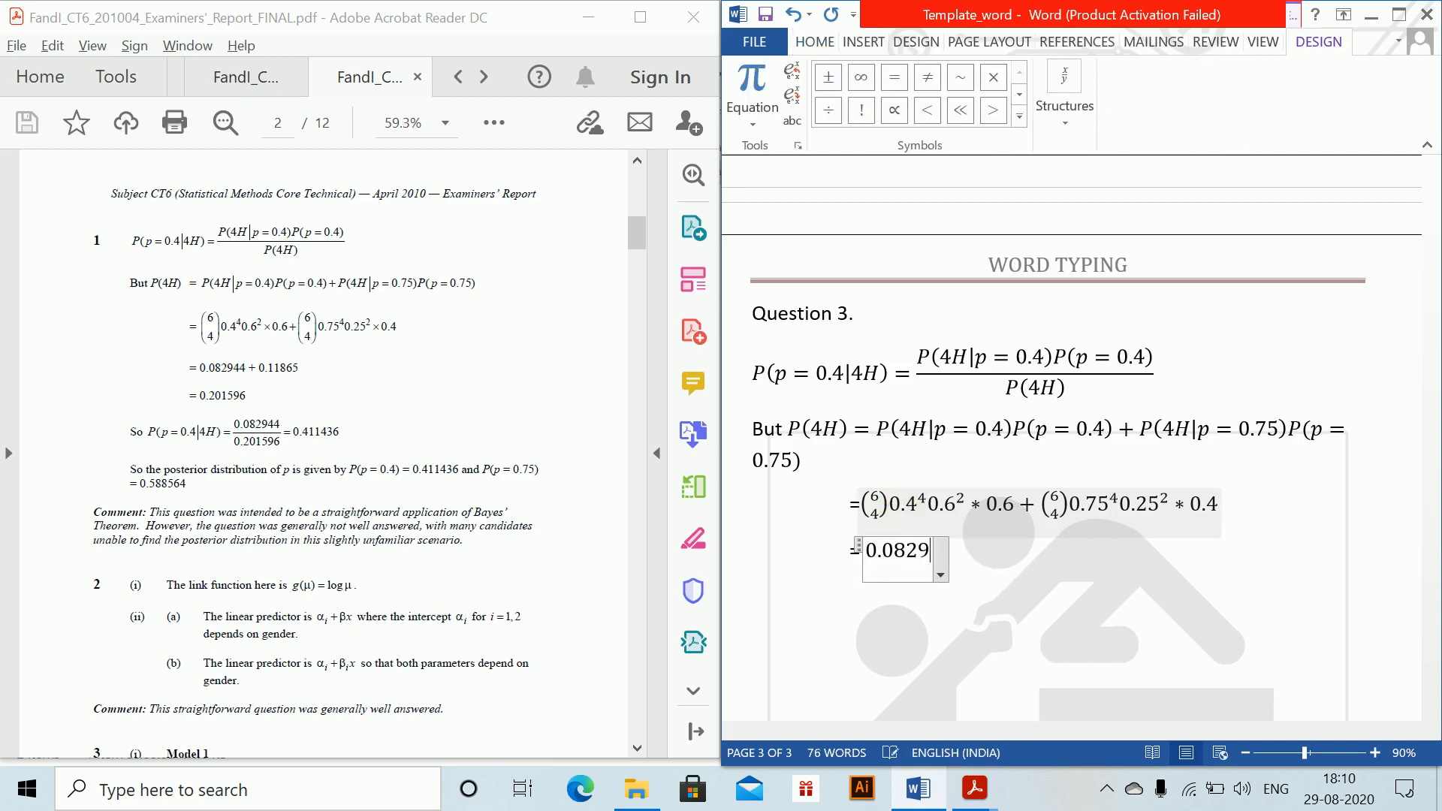
pyautogui.write('44 +')
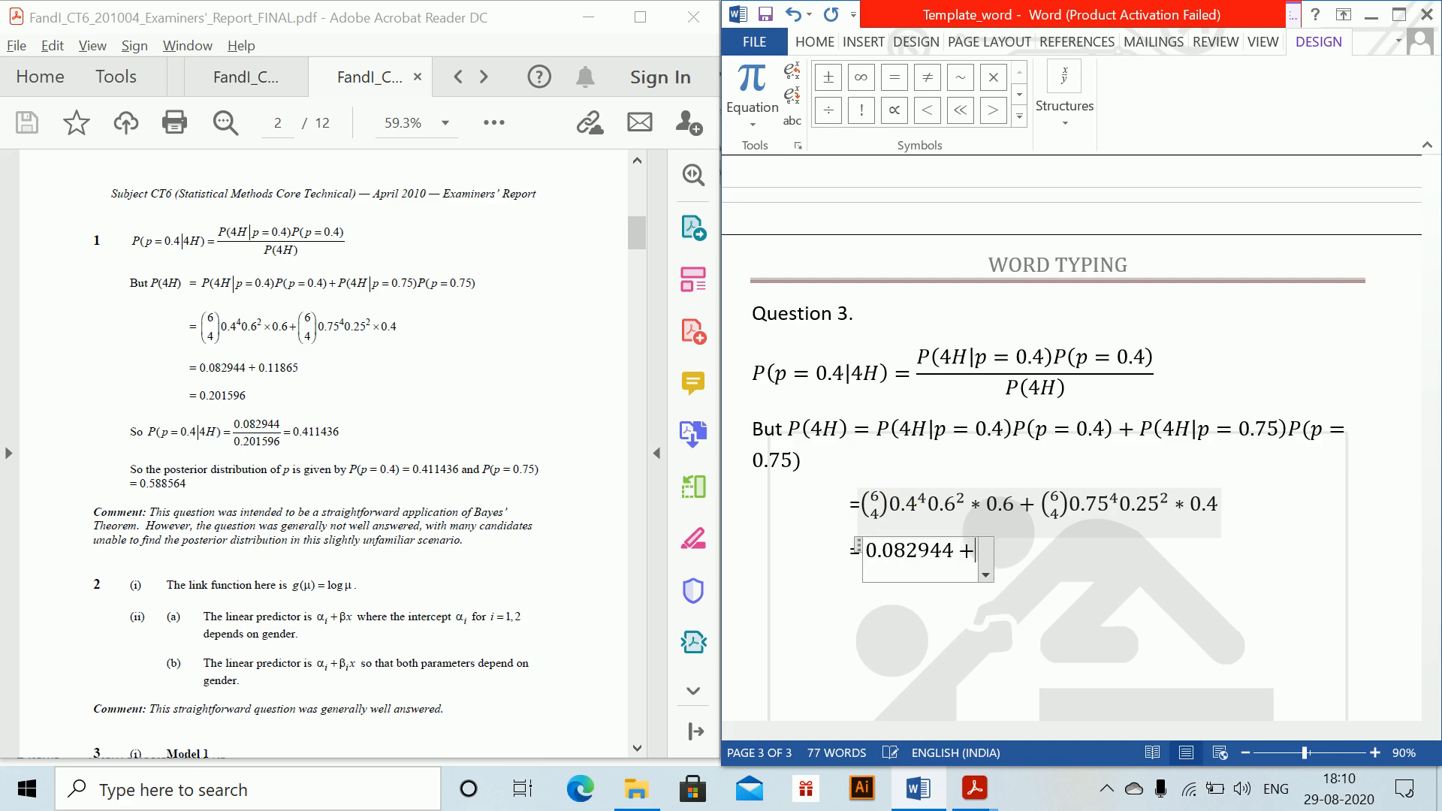
pyautogui.write(' 0.1186')
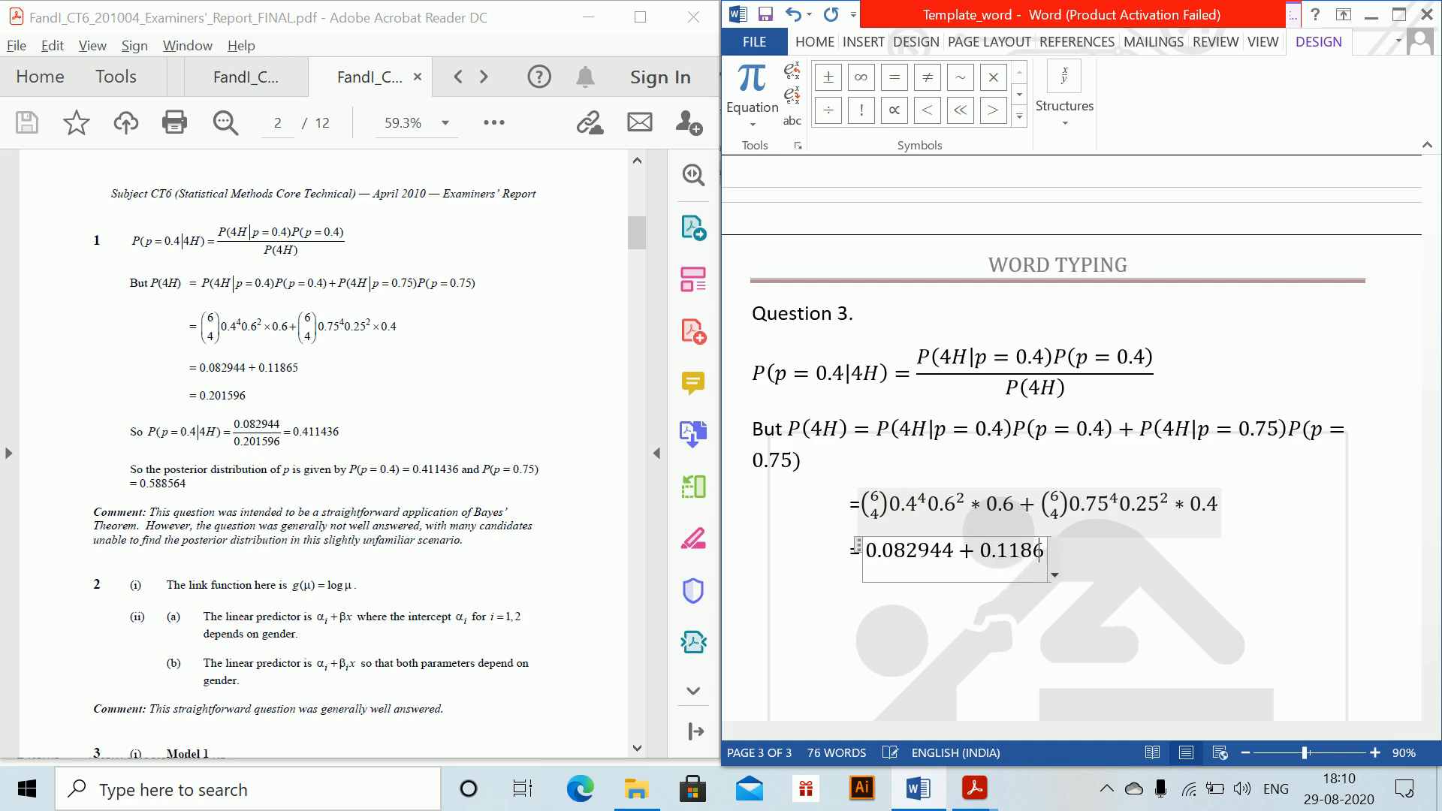
pyautogui.press('BackSpace')
pyautogui.write('65')
pyautogui.press('Return')
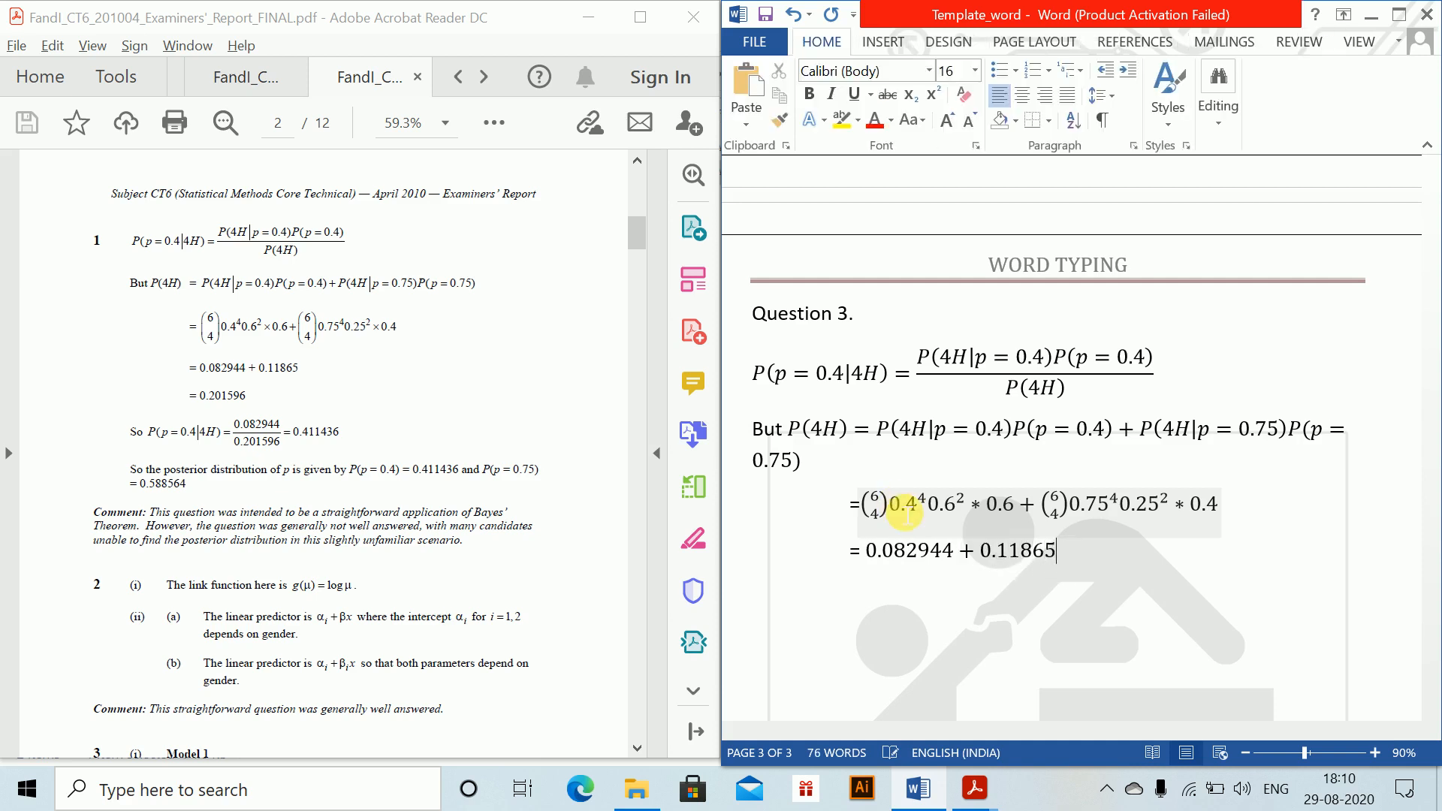
pyautogui.press('Tab')
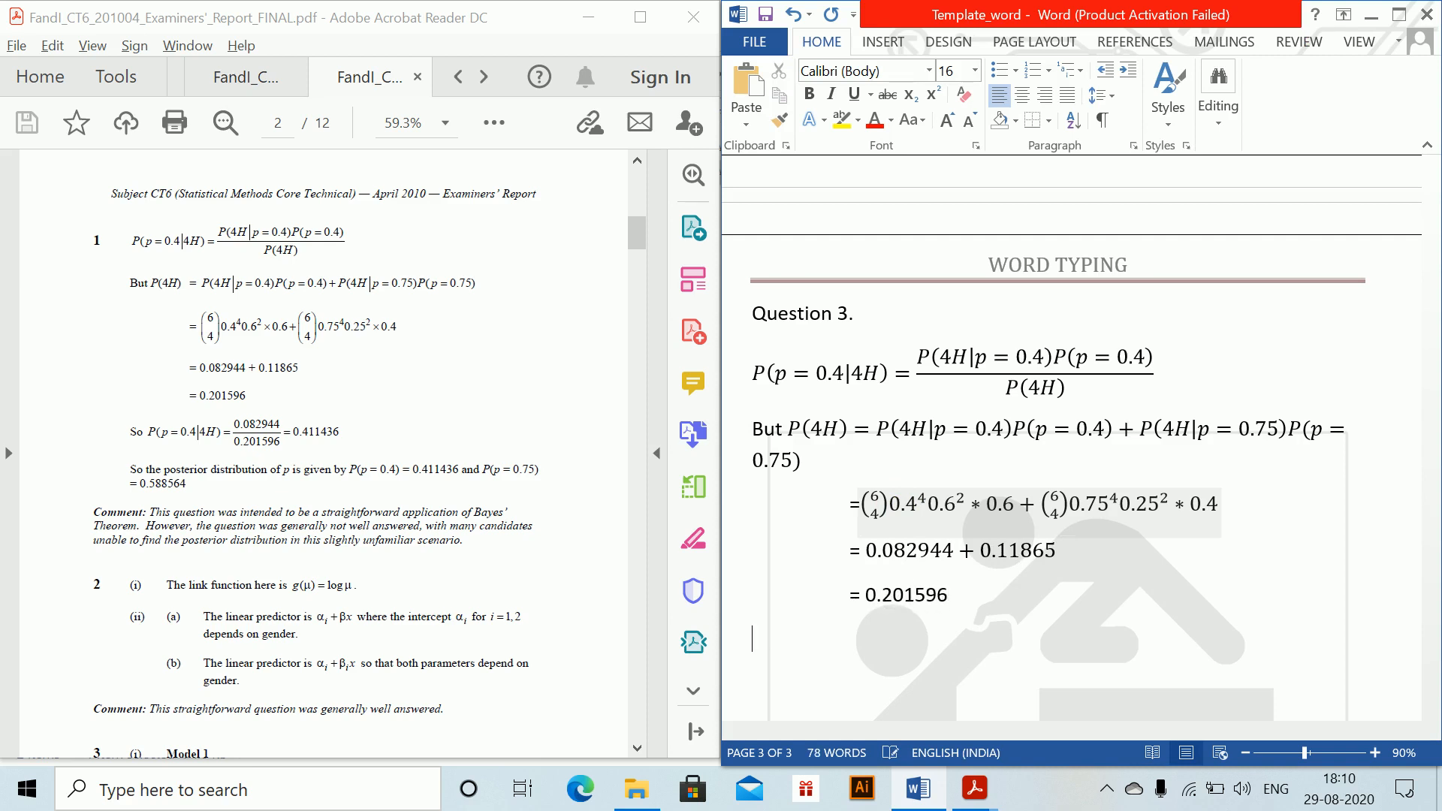
# Step: Start a new equation below the 0.201596 line reading P(p = 0.4 |4H) =
pyautogui.hotkey('alt', '=')
pyautogui.write('P(p = ')
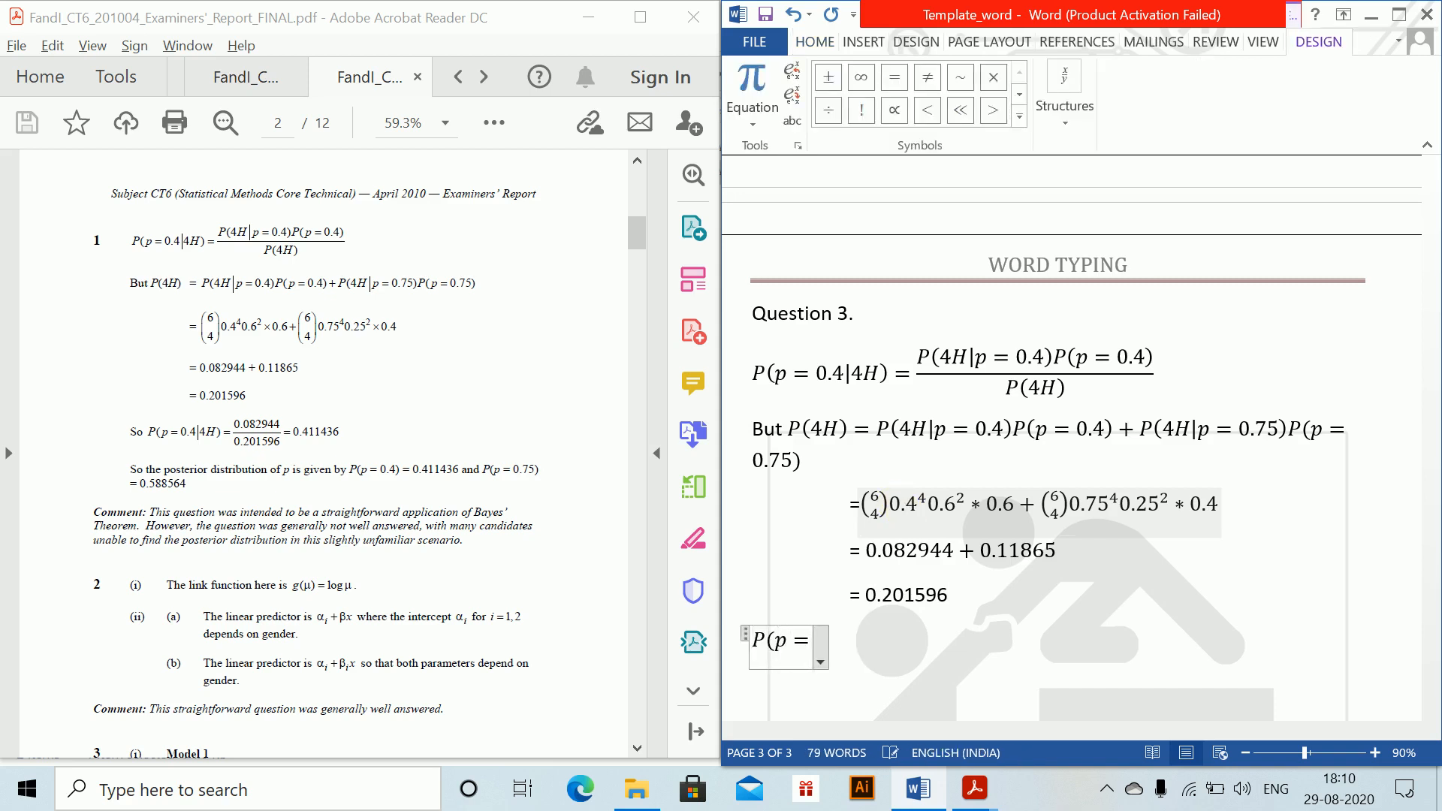
pyautogui.write('0.4 ')
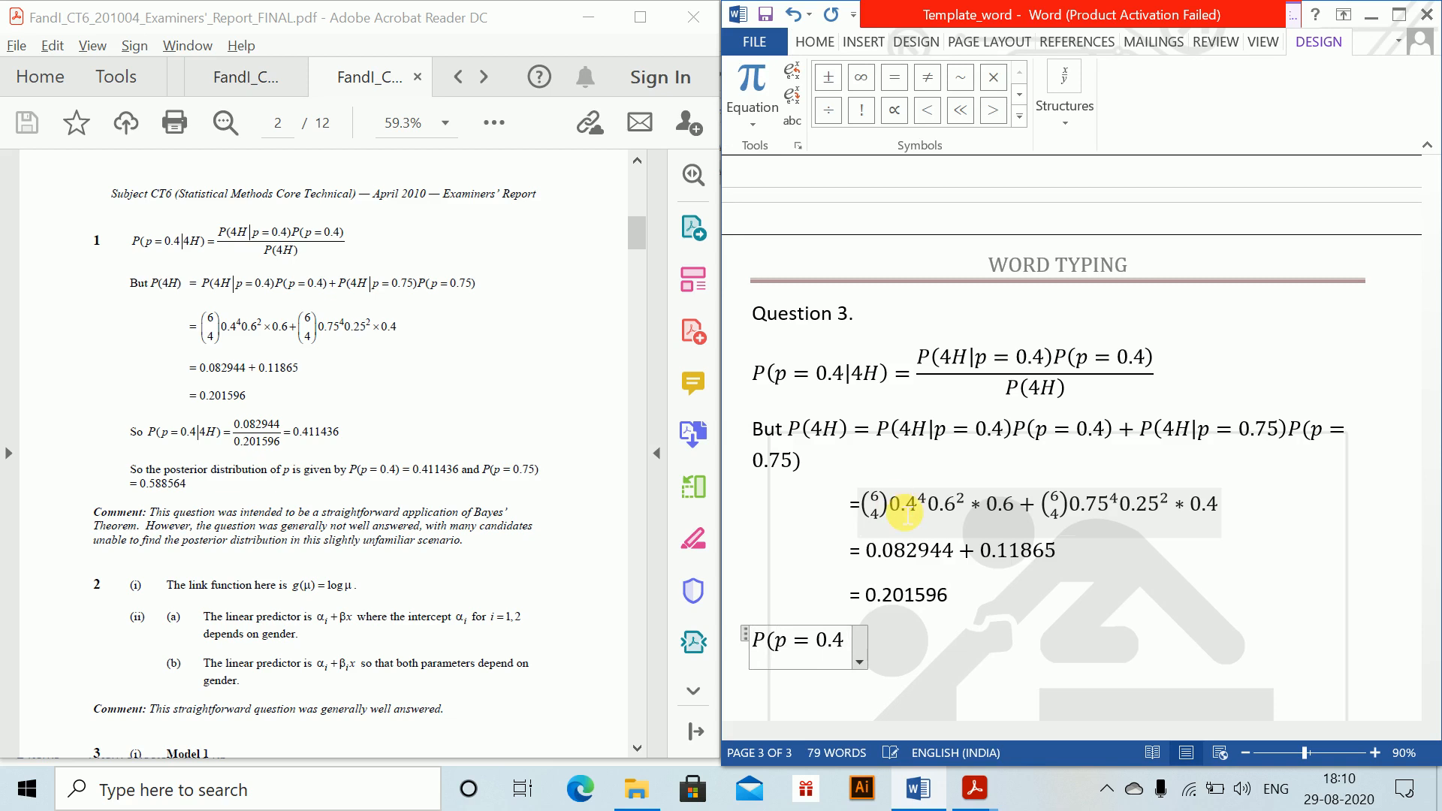
pyautogui.write('|4')
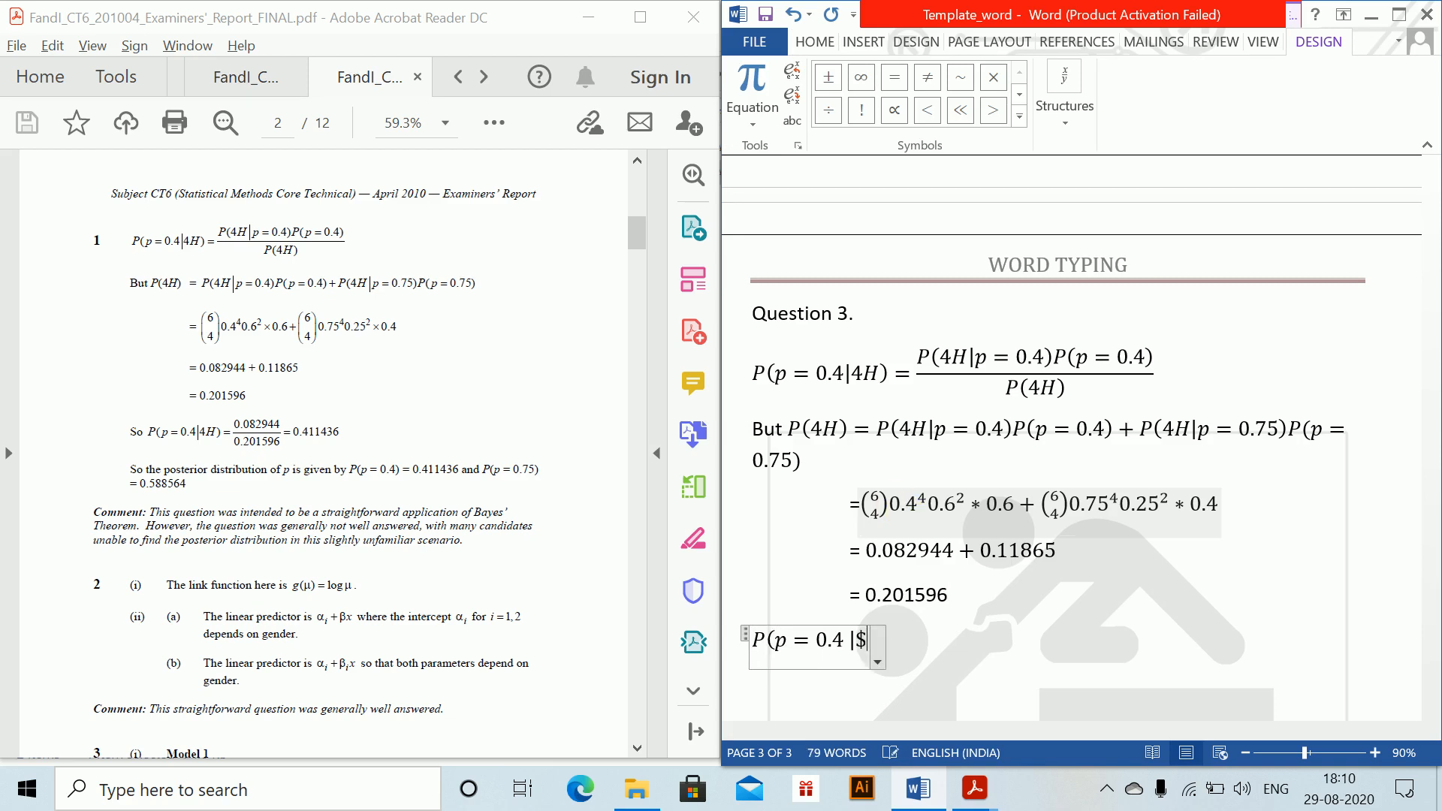
pyautogui.write('H) = ')
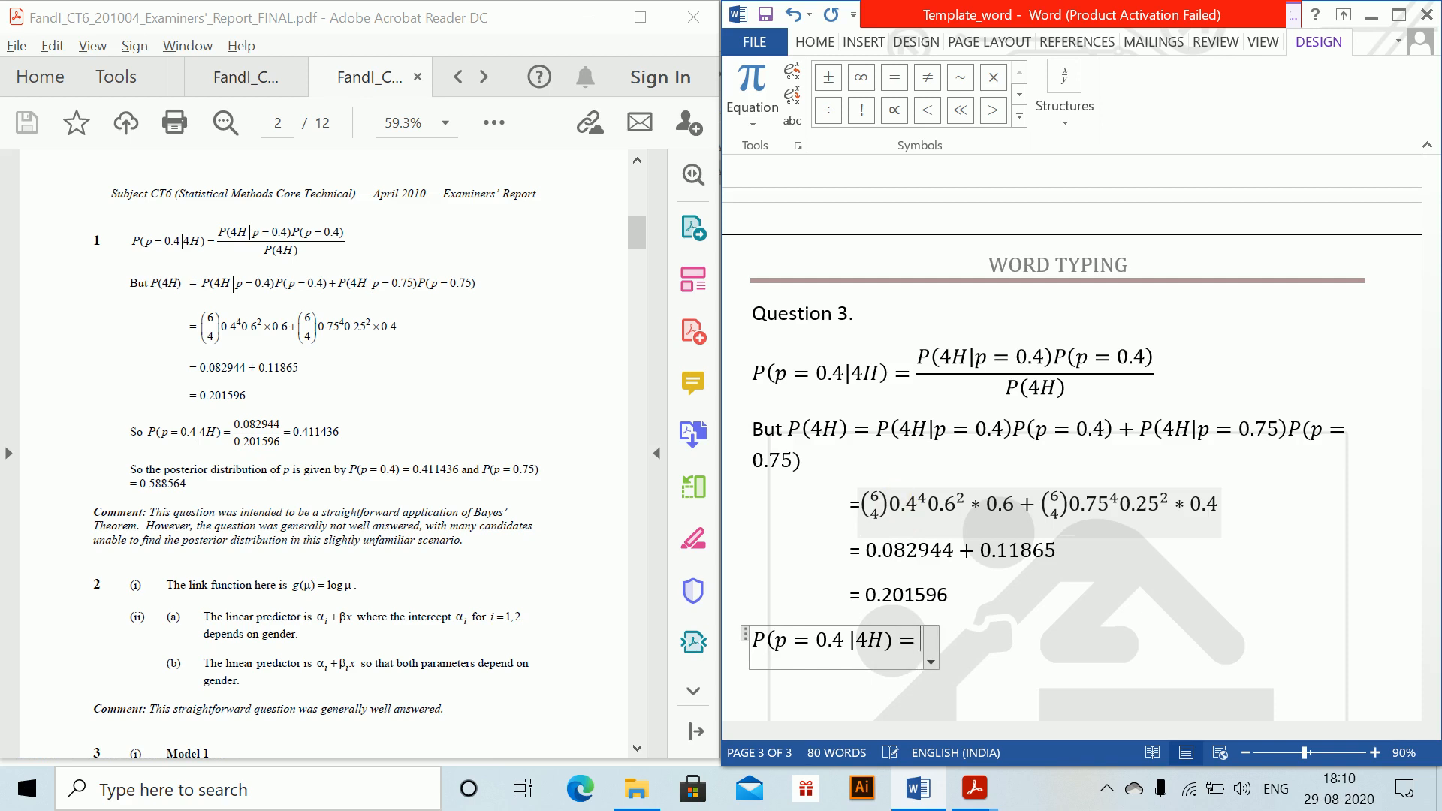
pyautogui.write('0.08')
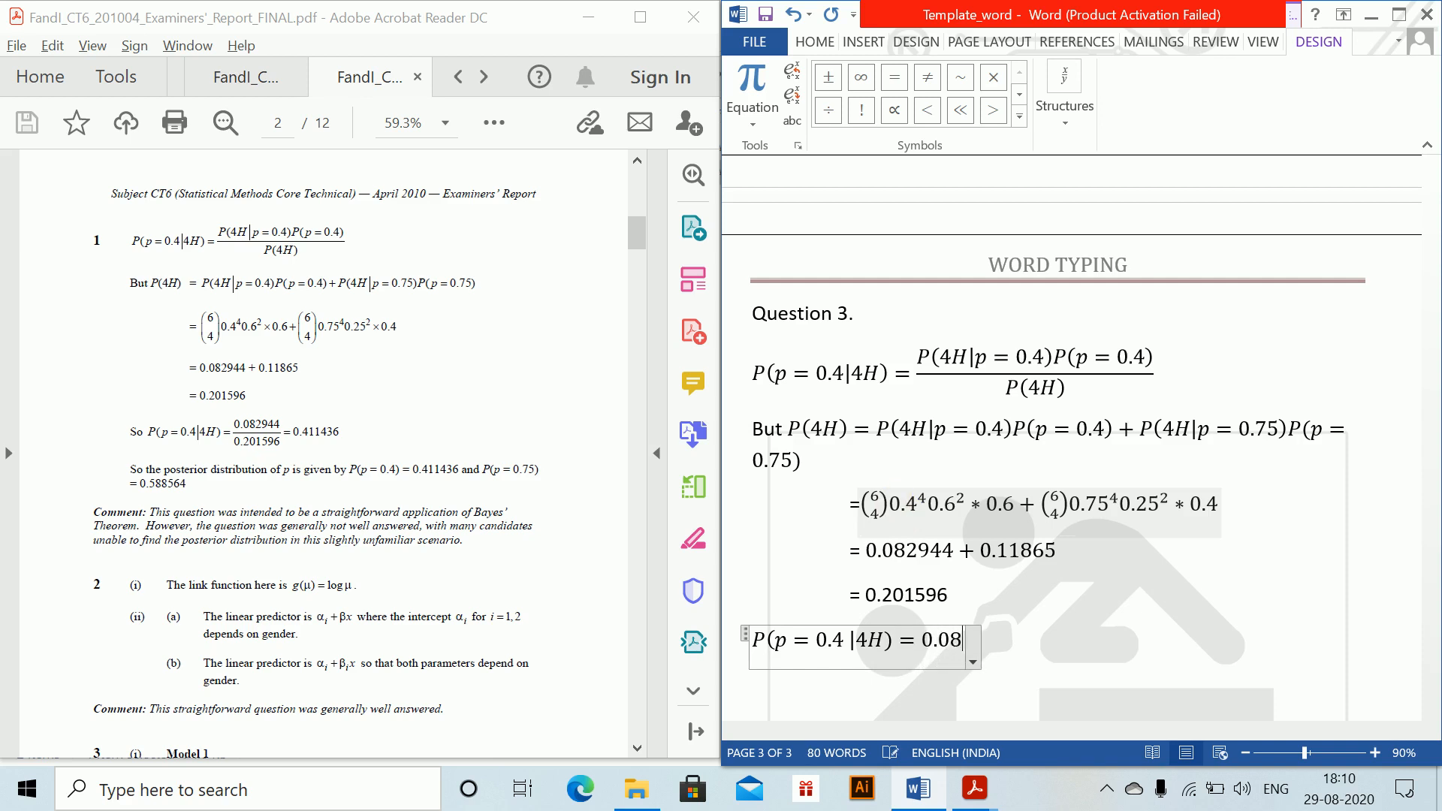
pyautogui.write('2944/0.2')
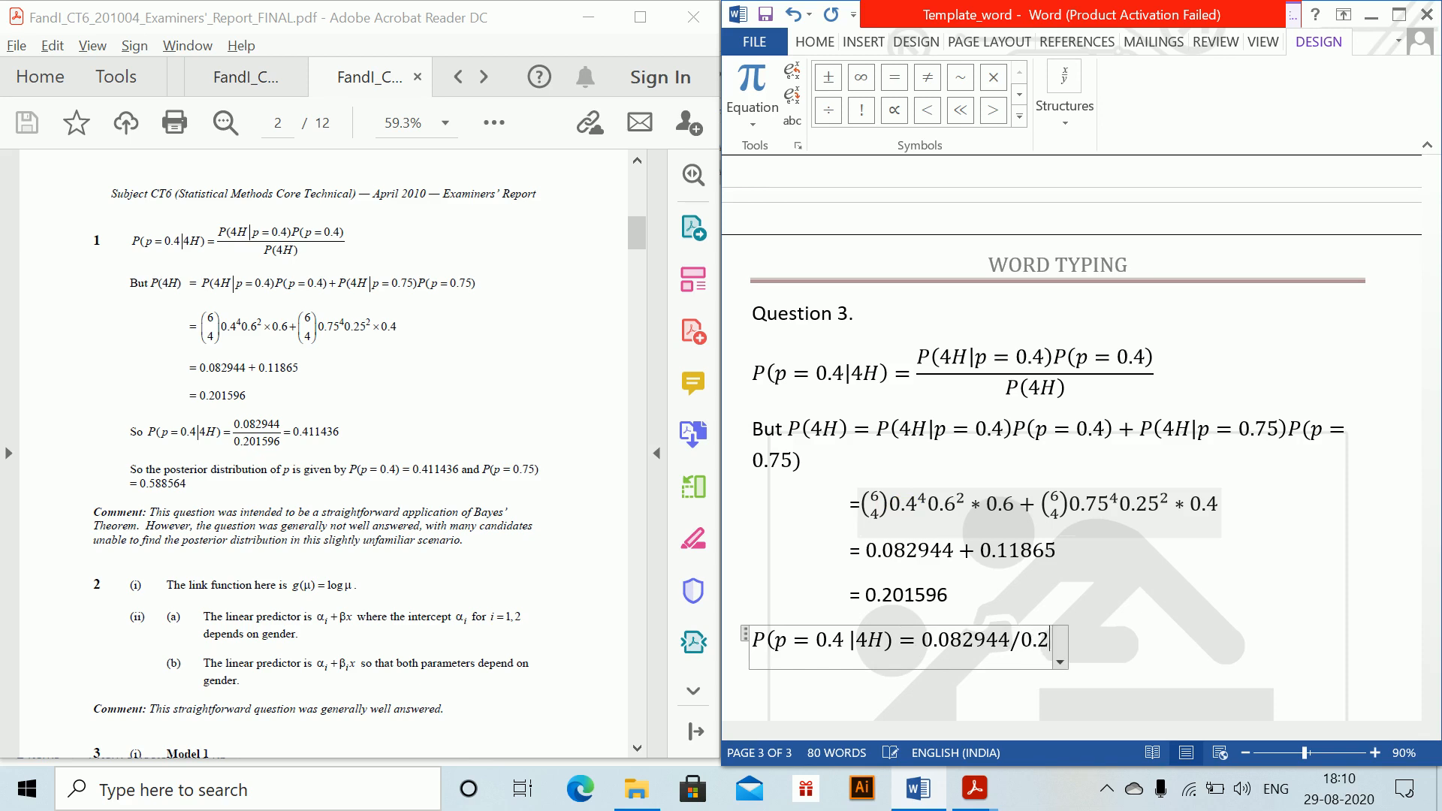
pyautogui.write('01596 = ')
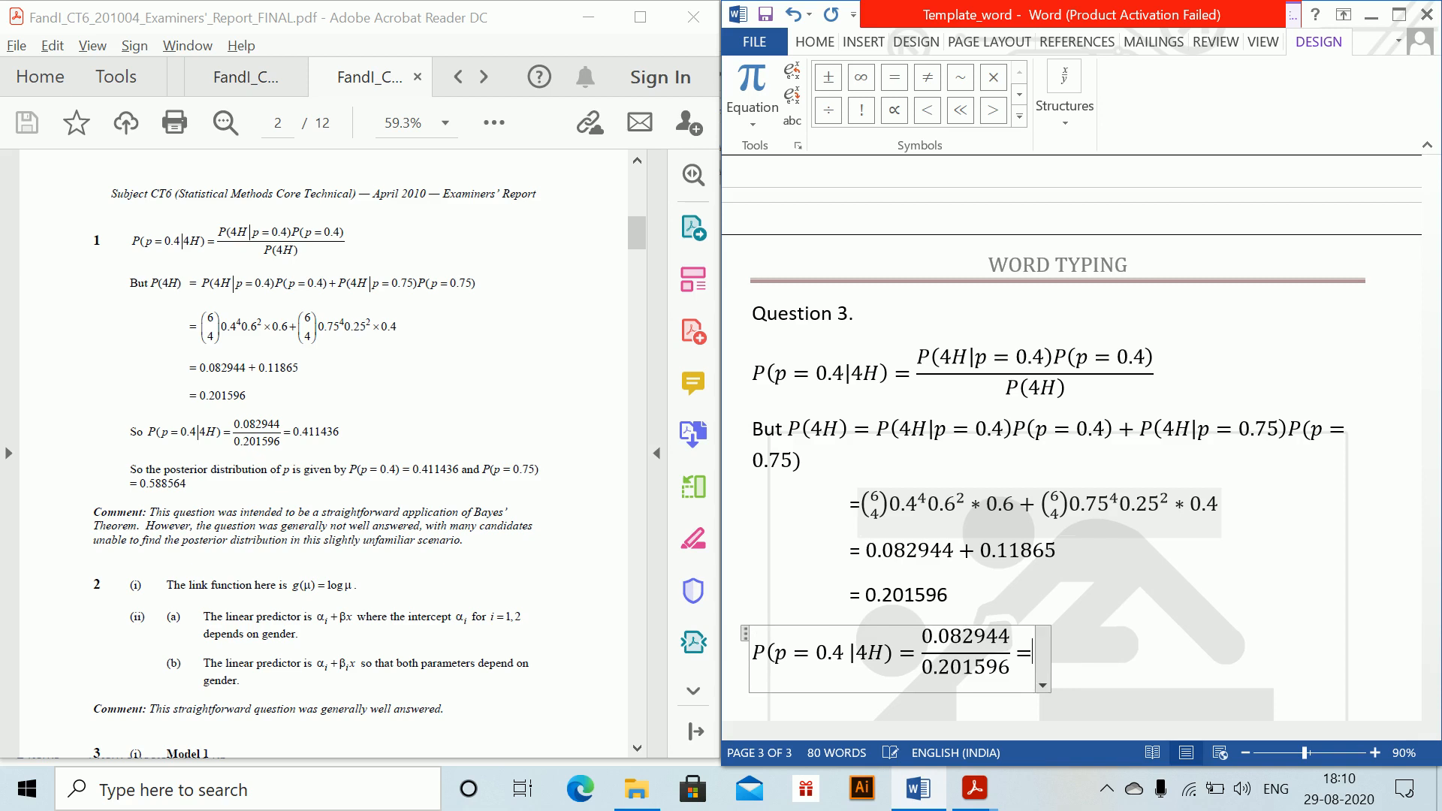
pyautogui.write('0.41136')
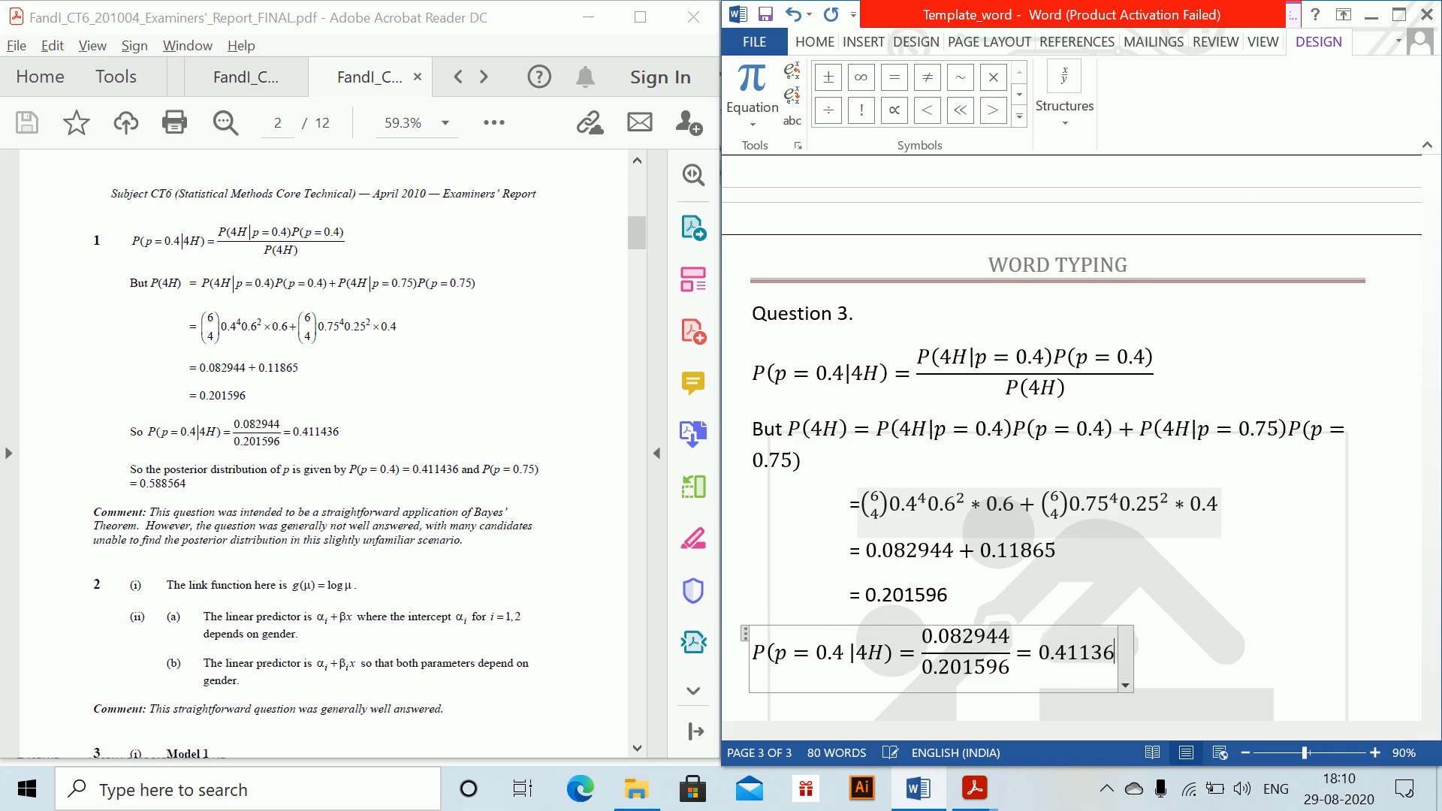
# Step: Complete the equation with the fraction 0.082944 over 0.201596, followed by = 0.41136, and leave the equation
pyautogui.press('Return')
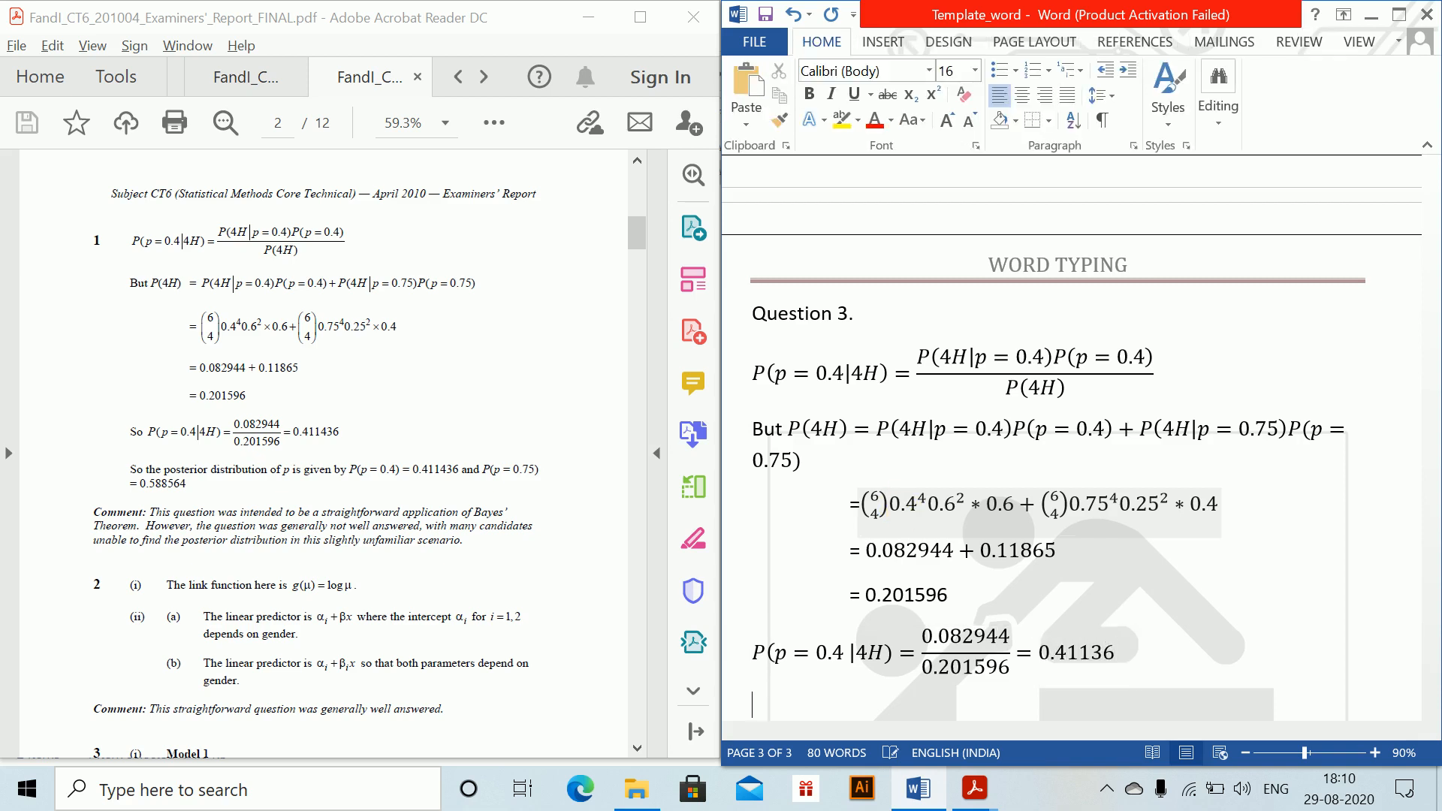
# Step: Below the last equation, write the sentence opening "The posterior distribution of p is given by"
pyautogui.scroll(-3, 893, 499)
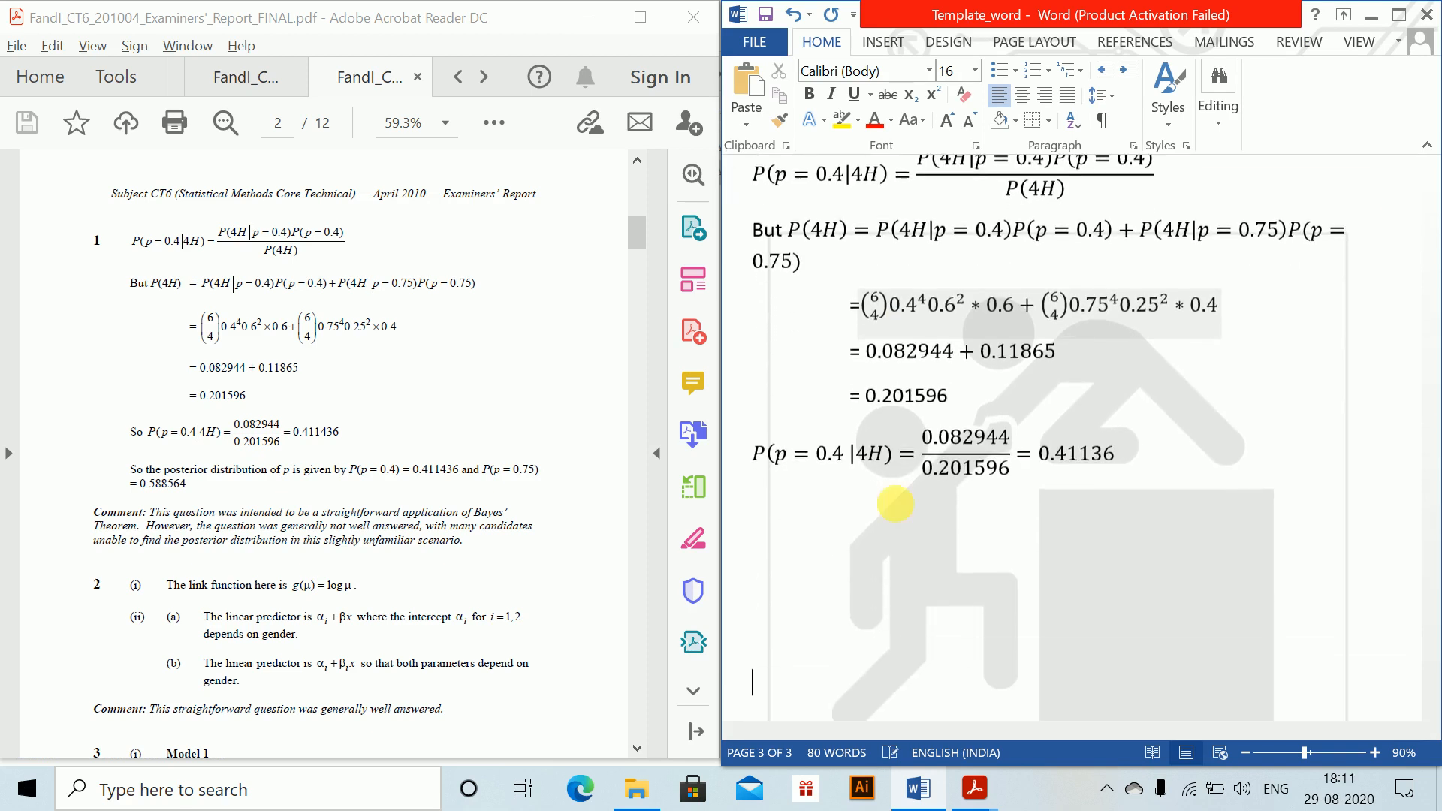
pyautogui.write('The posteri')
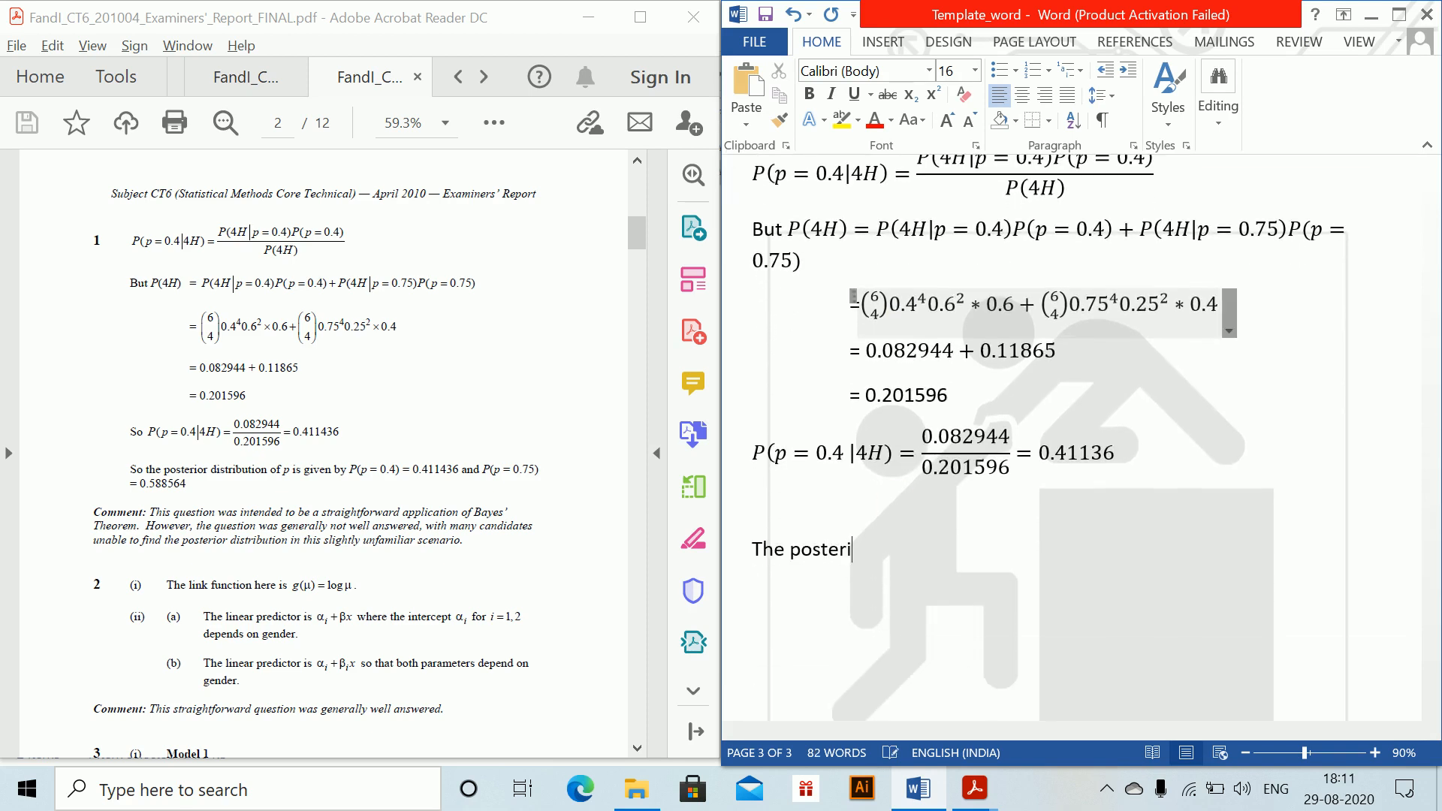
pyautogui.write('or distribution ')
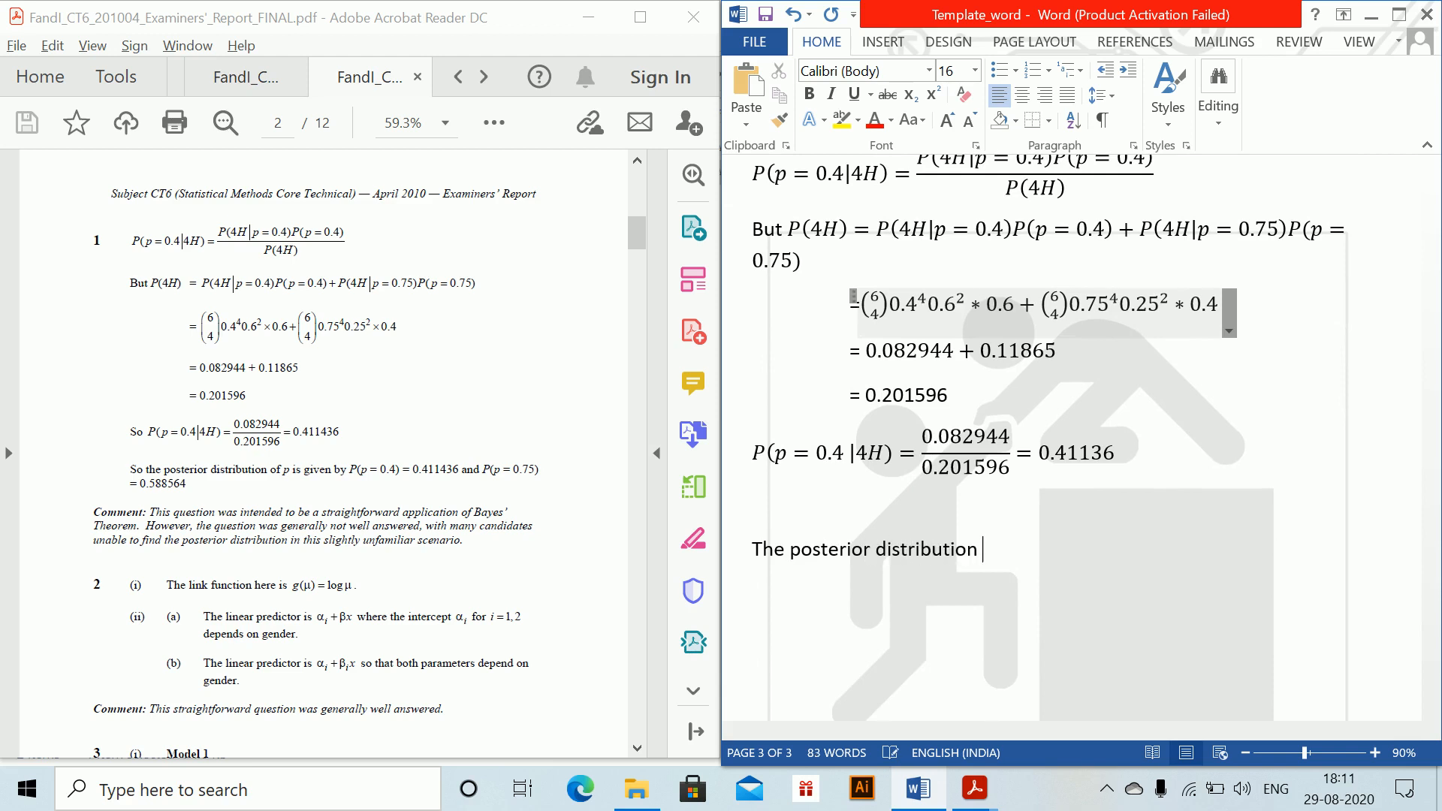
pyautogui.write('of p is given b')
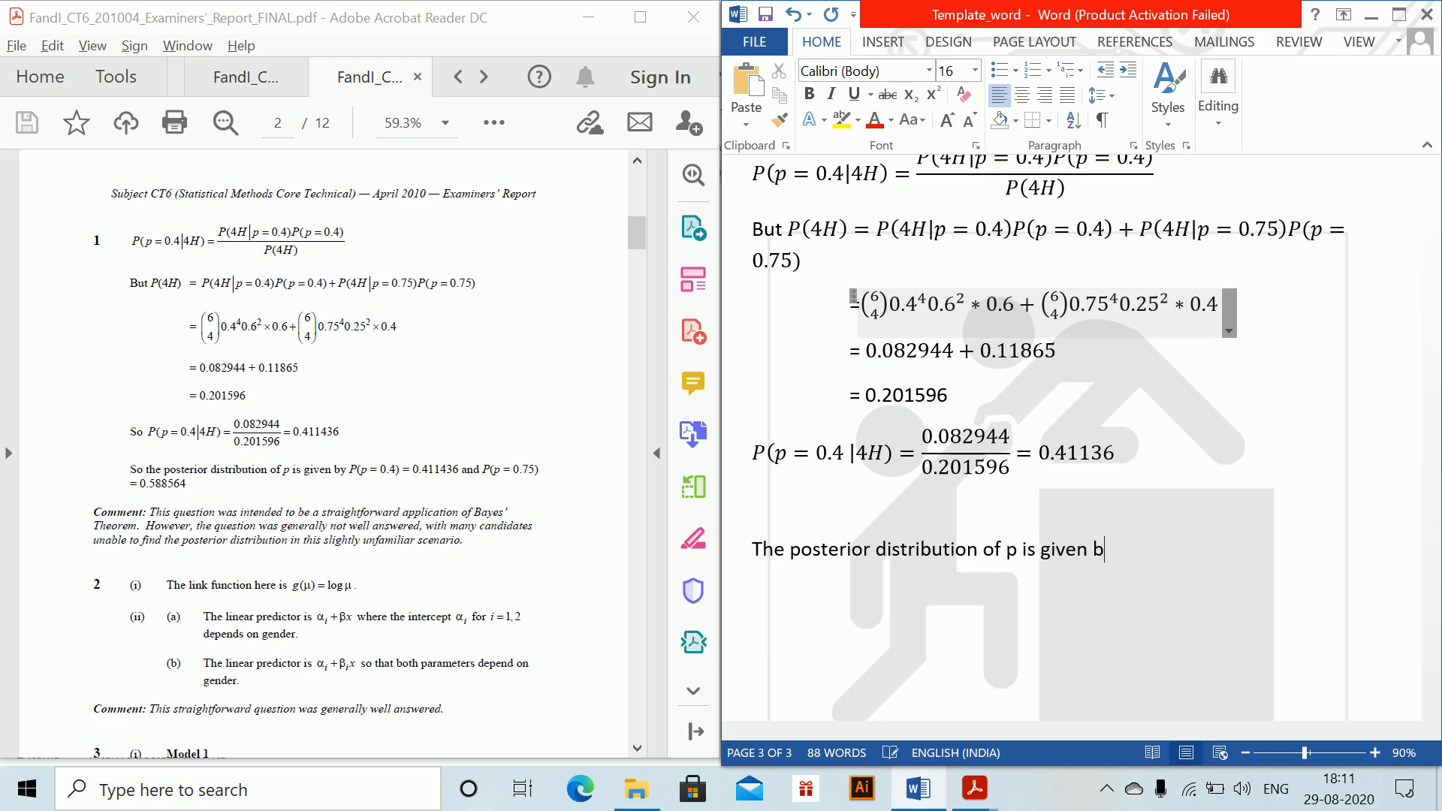
pyautogui.write('y')
# Step: Append an inline equation to the sentence reading P(p = 0.4) = 0.4114
pyautogui.hotkey('alt', '=')
pyautogui.write('P')
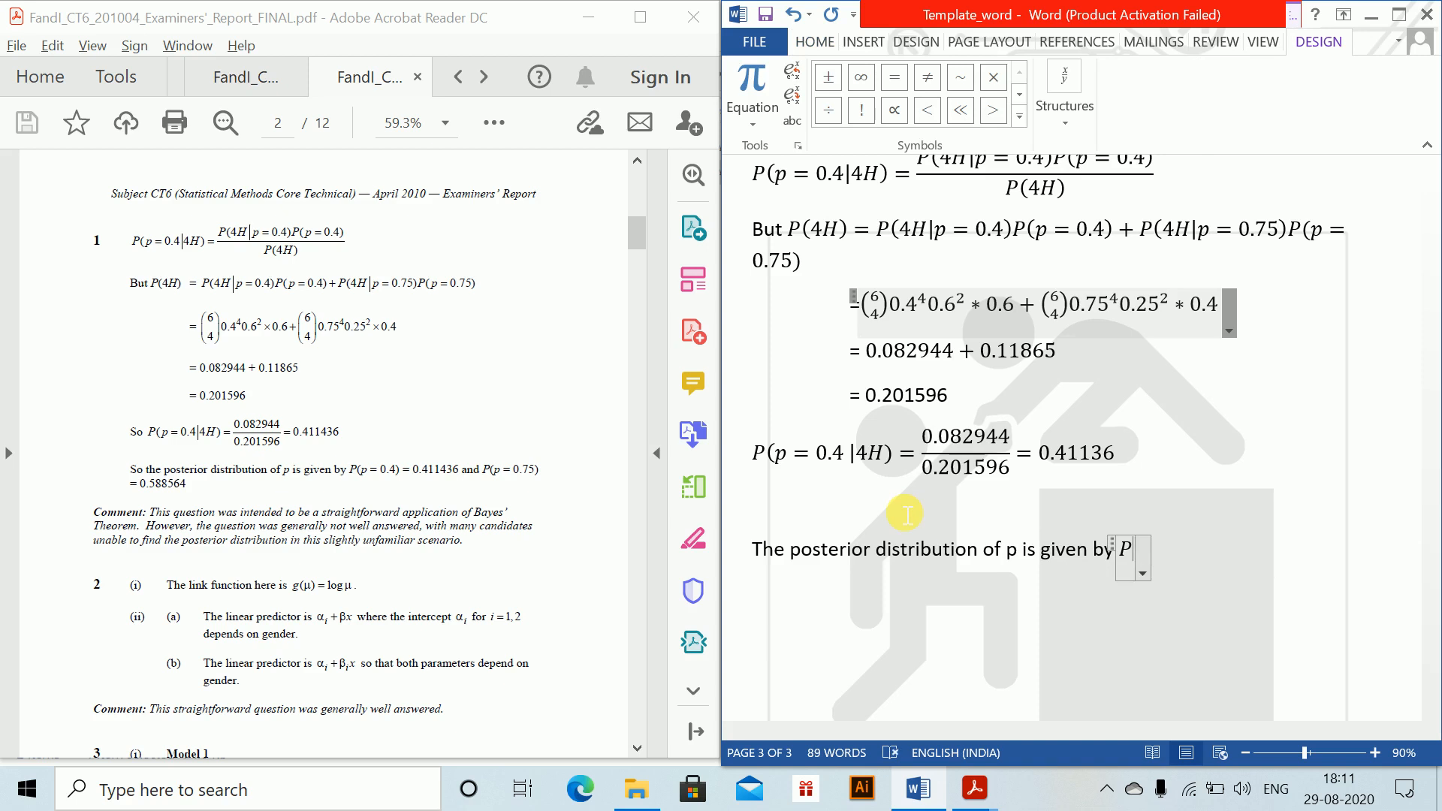
pyautogui.write('(p =')
pyautogui.write('4')
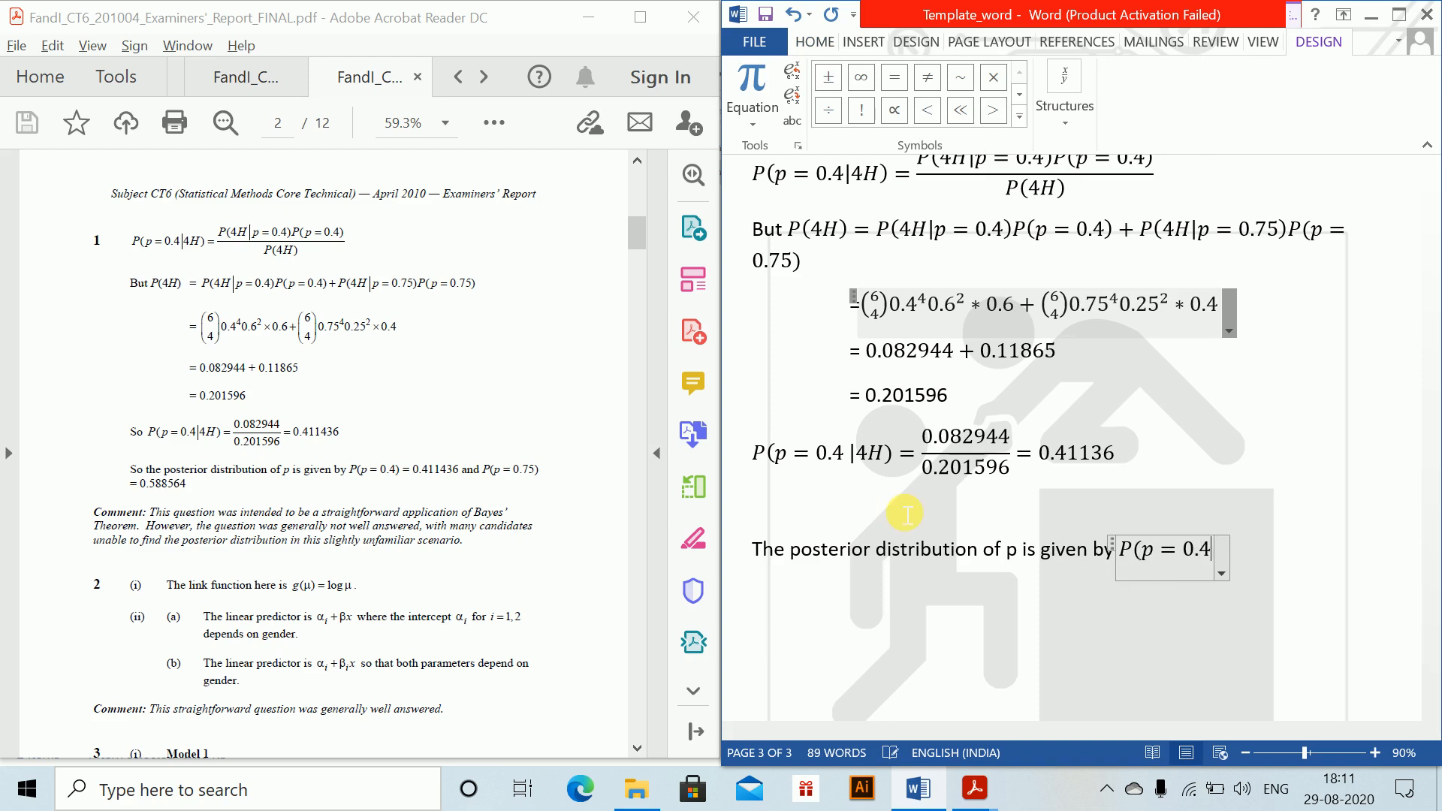
pyautogui.write(') = 0.')
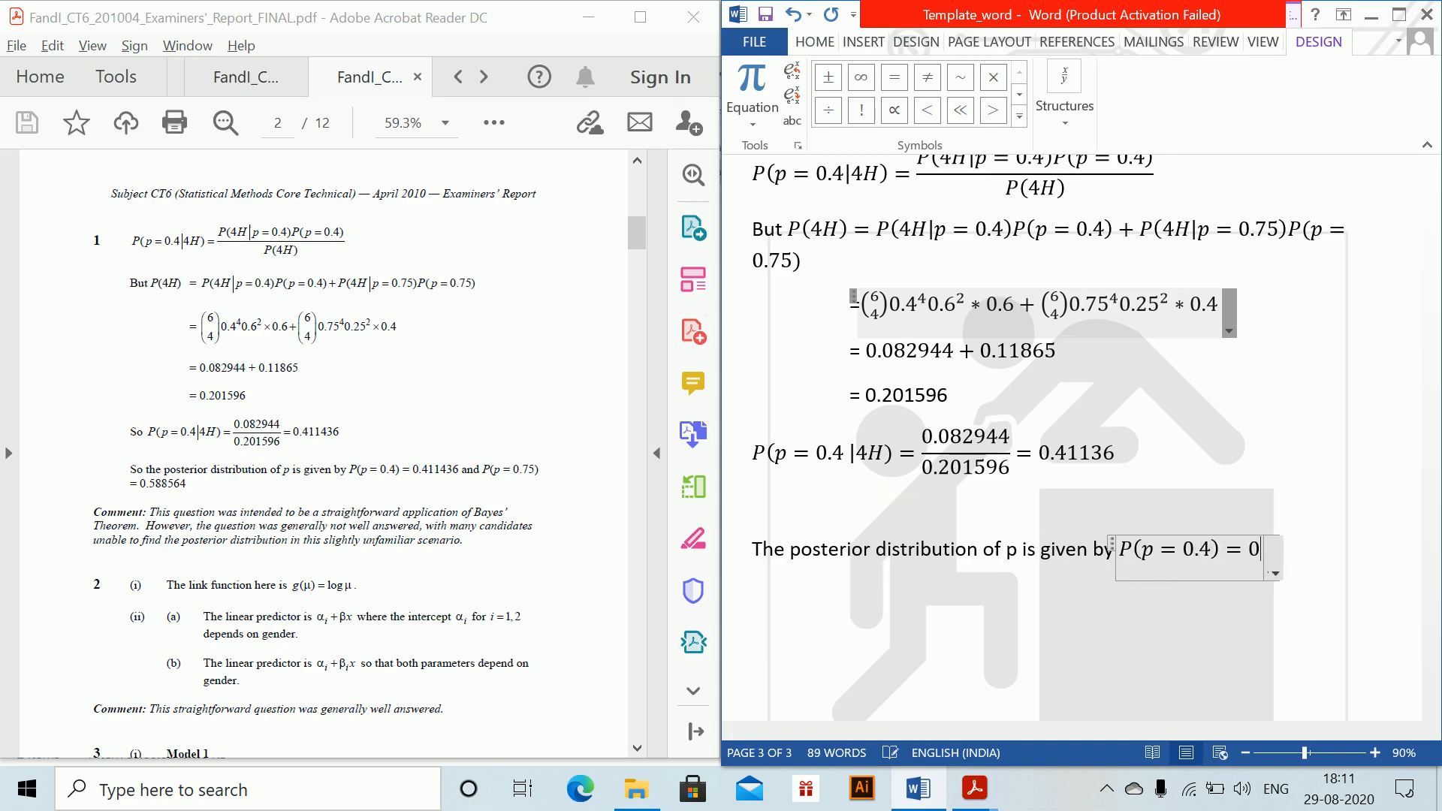
pyautogui.write('4114')
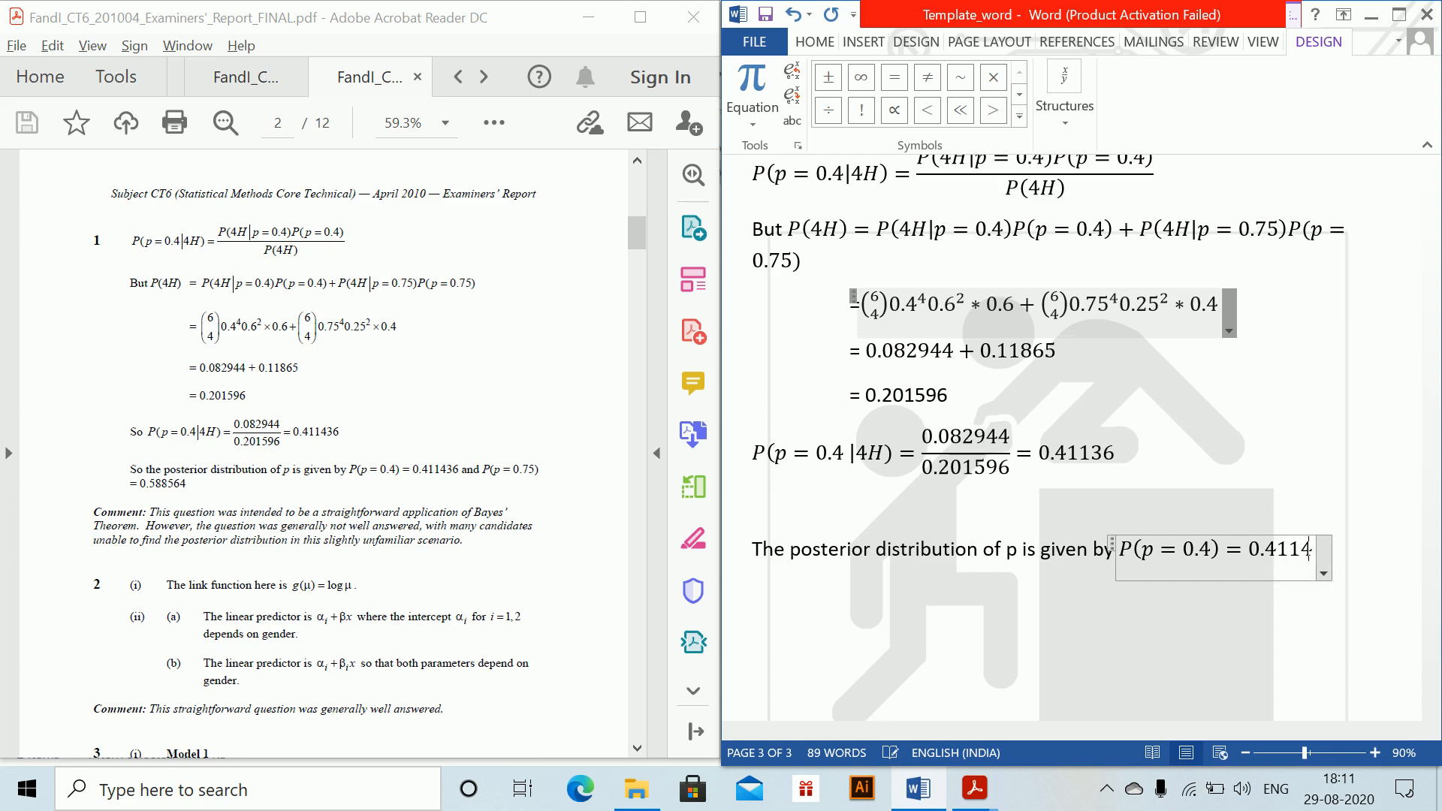